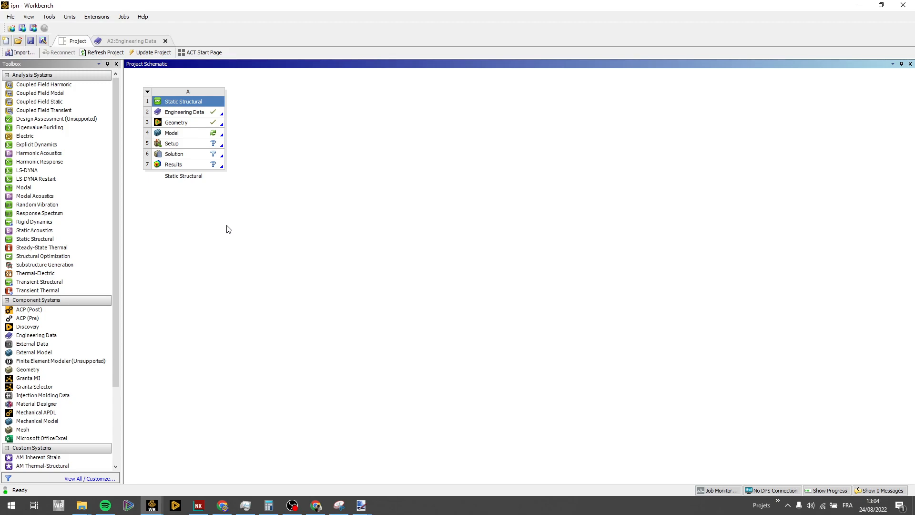
Add a second Static Structural system beside the first and share system A's Engineering Data with it
{"action": "mouse_move", "coordinate": [114, 133]}
{"action": "left_mouse_down"}
{"action": "mouse_move", "coordinate": [113, 200]}
{"action": "mouse_move", "coordinate": [122, 136]}
{"action": "mouse_move", "coordinate": [110, 127]}
{"action": "left_mouse_up"}
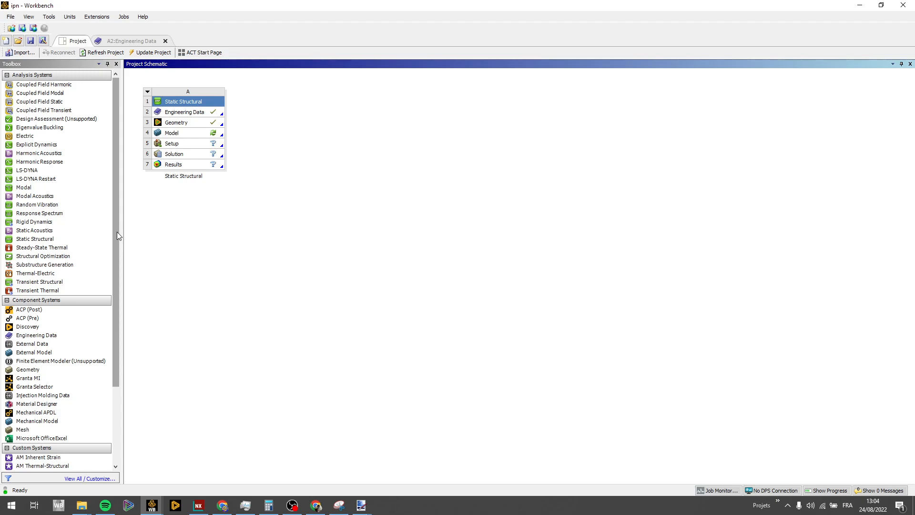
{"action": "scroll", "coordinate": [115, 199], "scroll_direction": "down", "scroll_amount": 3}
{"action": "scroll", "coordinate": [117, 196], "scroll_direction": "up", "scroll_amount": 3}
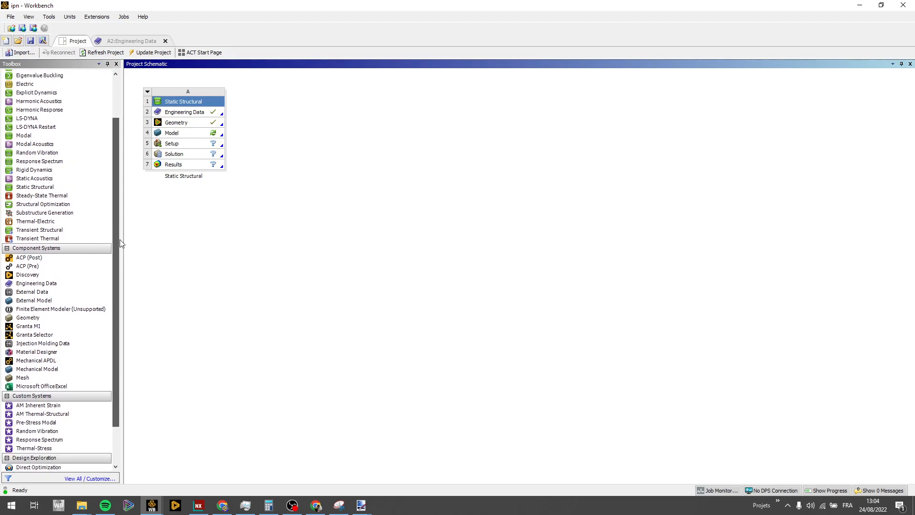
{"action": "left_click_drag", "start_coordinate": [34, 242], "coordinate": [308, 136]}
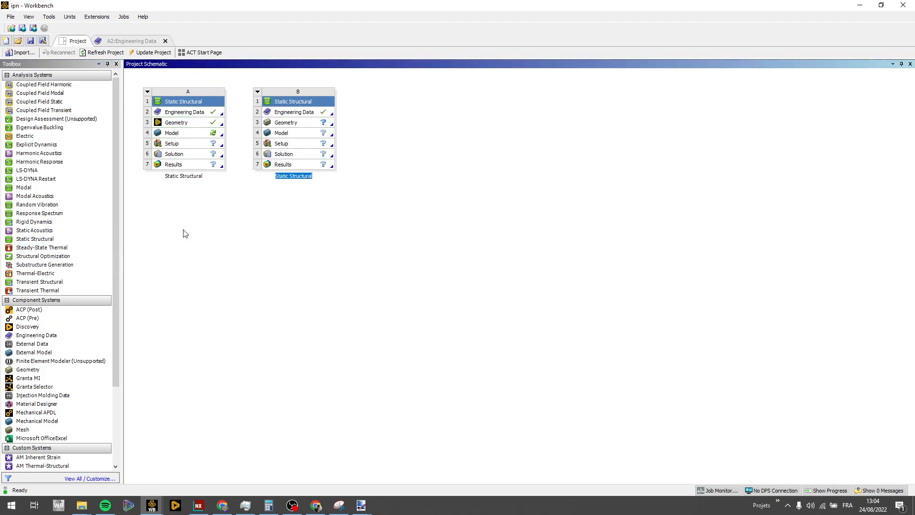
{"action": "left_click_drag", "start_coordinate": [204, 113], "coordinate": [250, 113]}
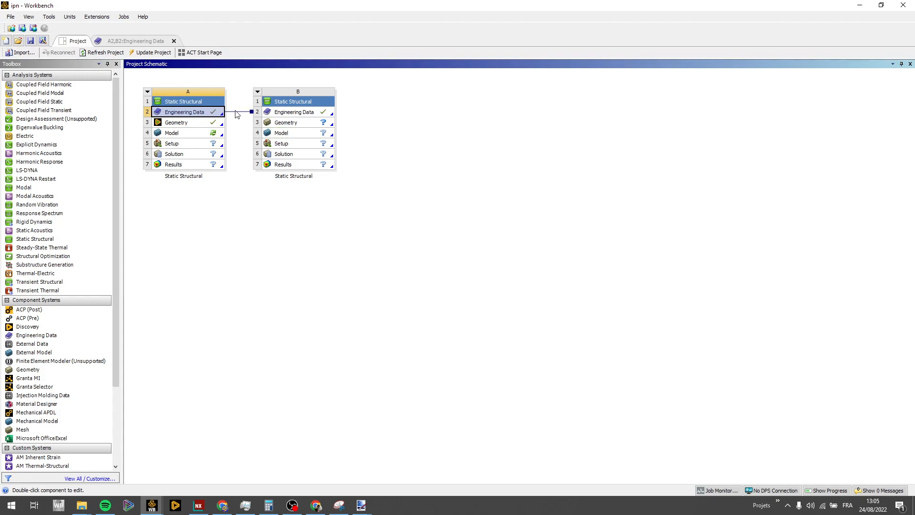
Delete the second Static Structural system from the project schematic
{"action": "right_click", "coordinate": [258, 101]}
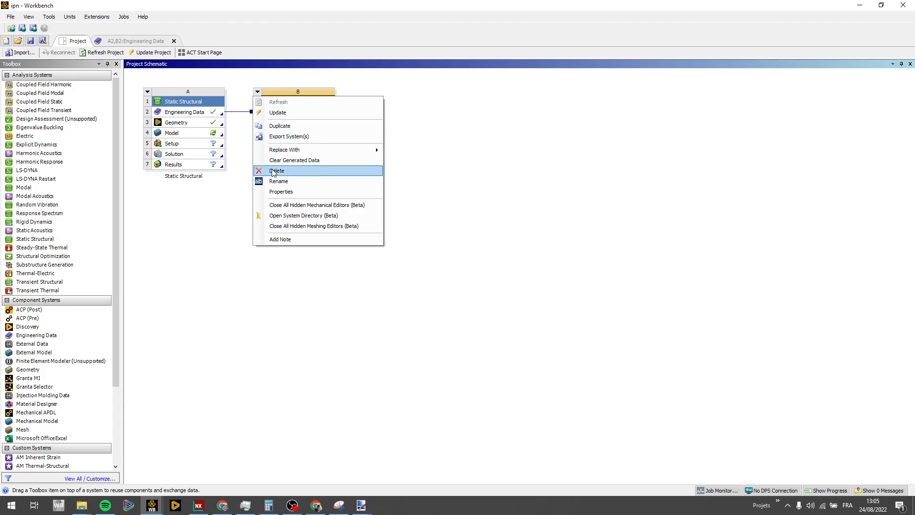
{"action": "left_click", "coordinate": [273, 173]}
{"action": "left_click", "coordinate": [468, 269]}
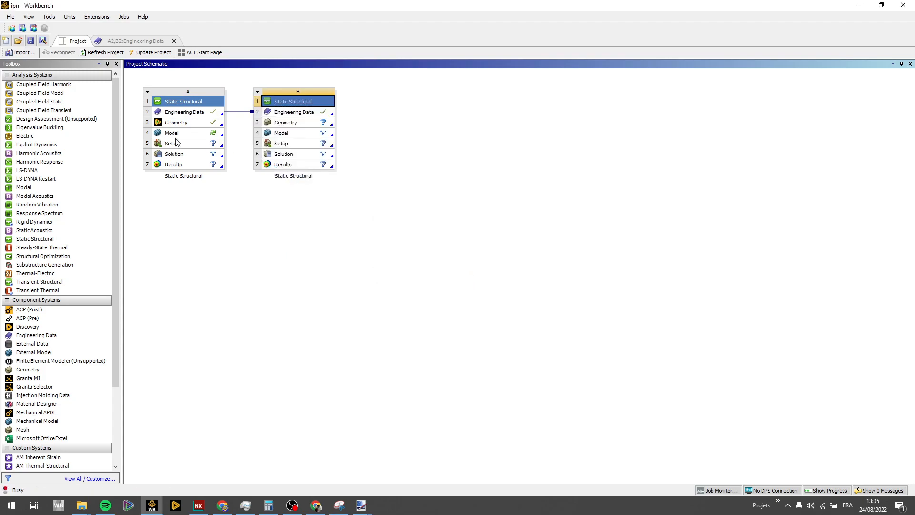
Open the Engineering Data and review Structural Steel's density, Young's modulus, Poisson's ratio and S-N curve
{"action": "double_click", "coordinate": [170, 114]}
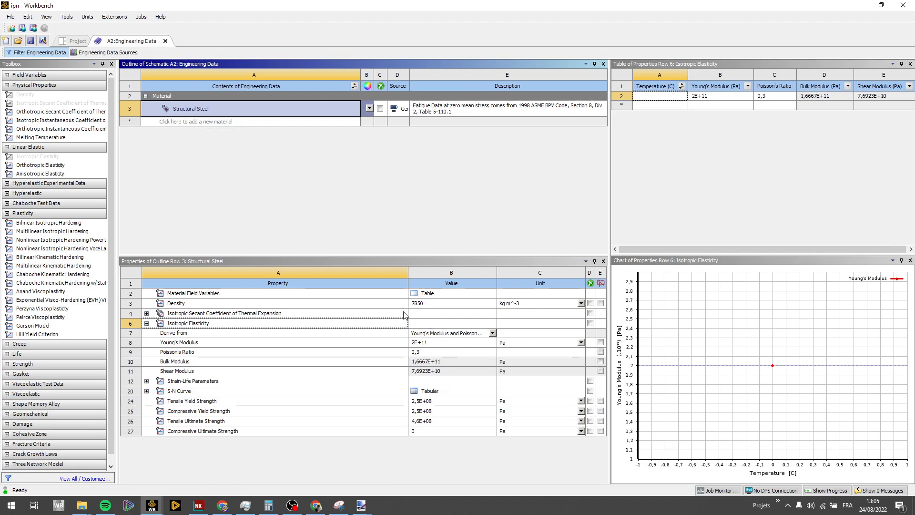
{"action": "left_click", "coordinate": [382, 304]}
{"action": "left_click", "coordinate": [384, 342]}
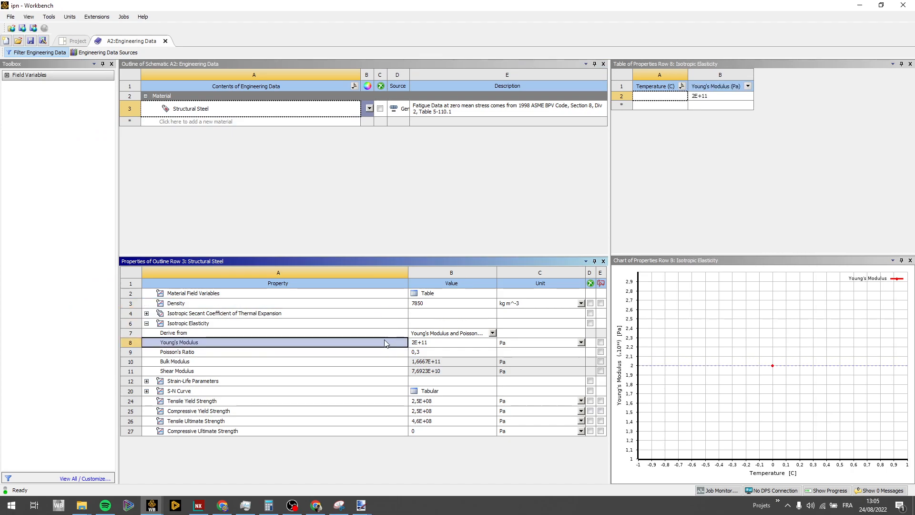
{"action": "left_click", "coordinate": [385, 353]}
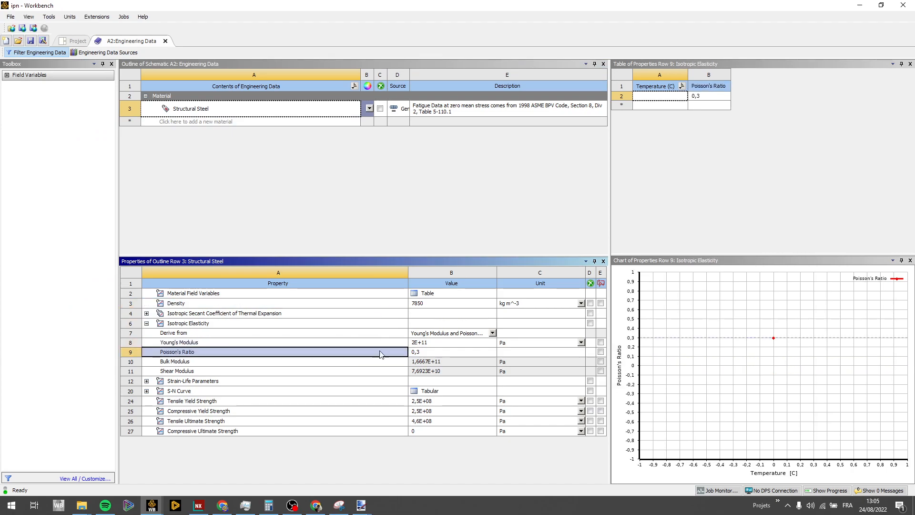
{"action": "left_click", "coordinate": [316, 393]}
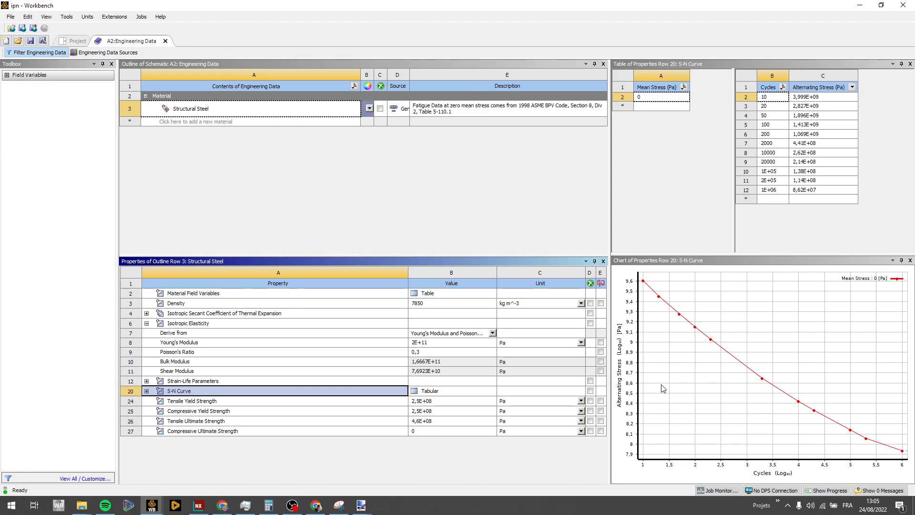
Return to the project schematic and open the Static Structural geometry in DesignModeler
{"action": "left_click", "coordinate": [79, 42]}
{"action": "left_click", "coordinate": [177, 125]}
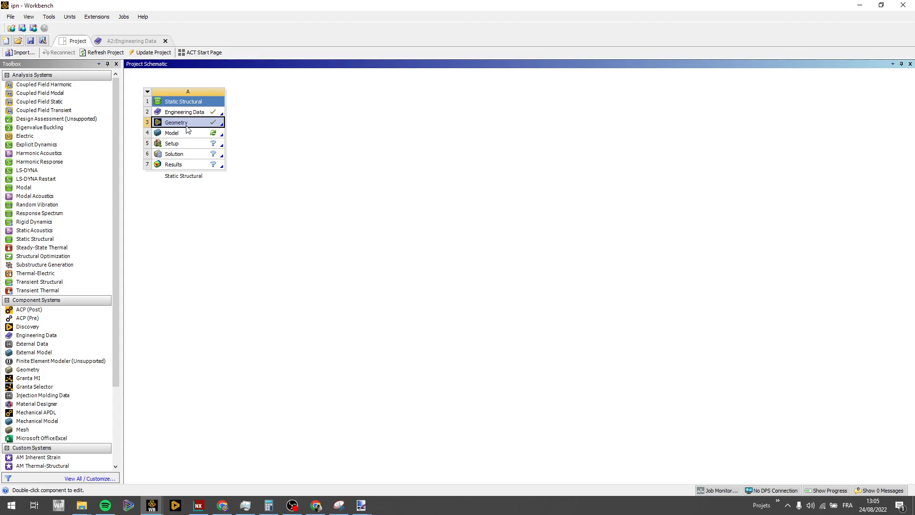
{"action": "right_click", "coordinate": [186, 126]}
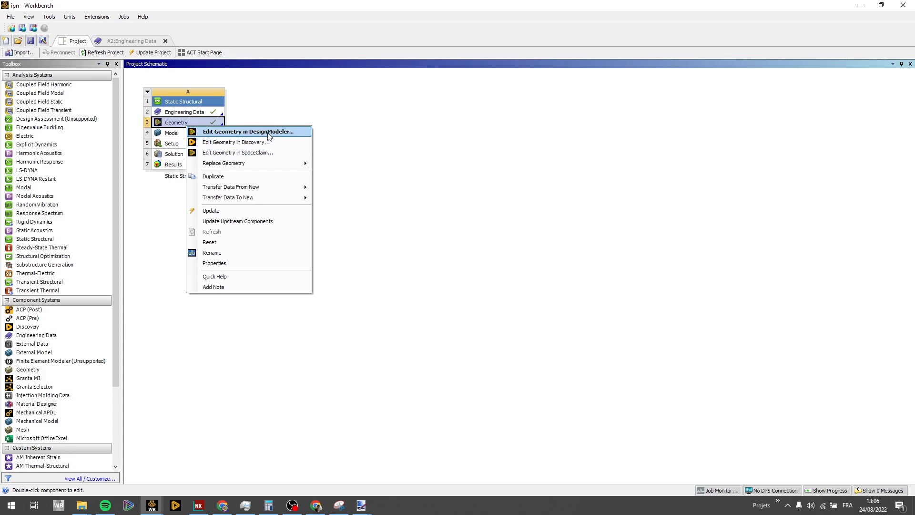
{"action": "left_click", "coordinate": [204, 133]}
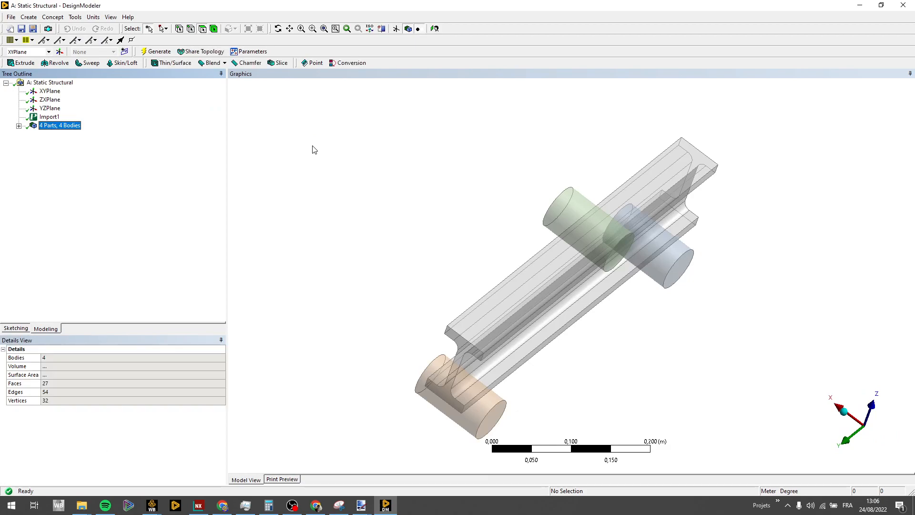
Examine the geometry import commands and the I-beam with its two support cylinders and the loading cylinder
{"action": "middle_click_drag", "start_coordinate": [443, 216], "coordinate": [286, 157]}
{"action": "middle_click_drag", "start_coordinate": [624, 241], "coordinate": [540, 274]}
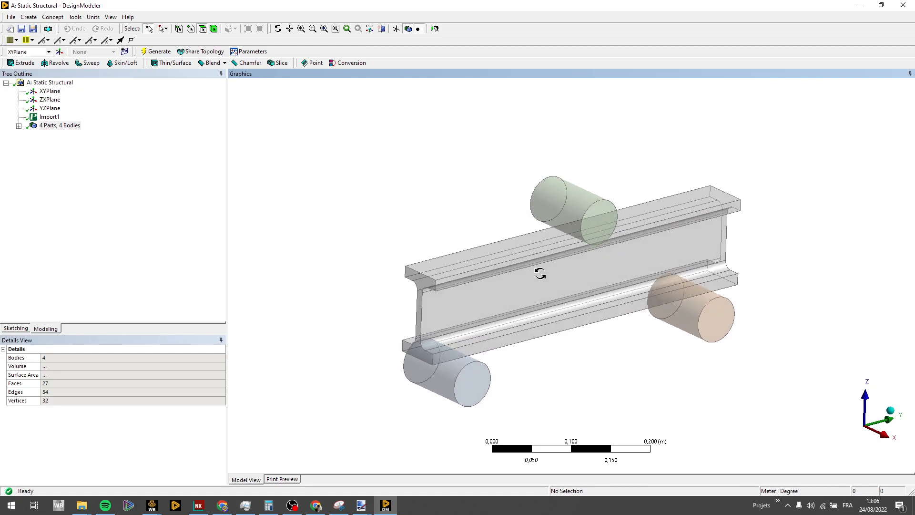
{"action": "scroll", "coordinate": [539, 271], "scroll_direction": "up", "scroll_amount": 3}
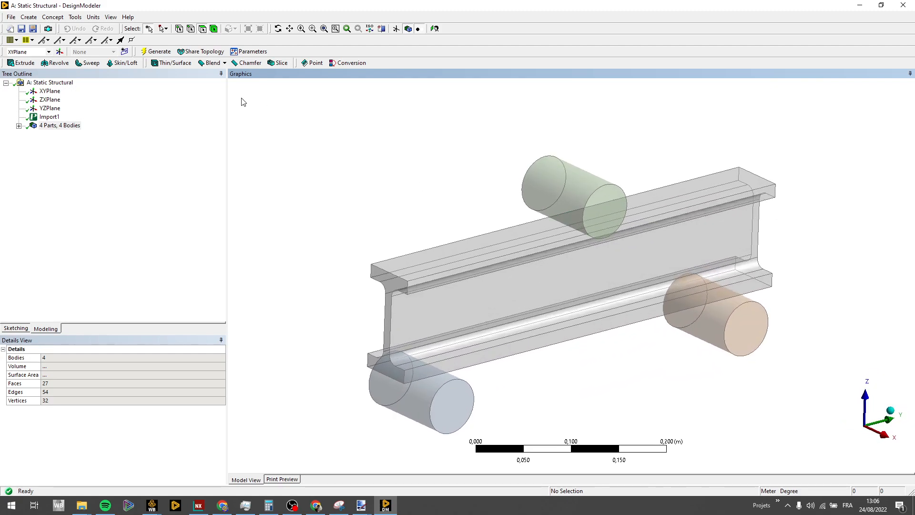
{"action": "left_click", "coordinate": [10, 17]}
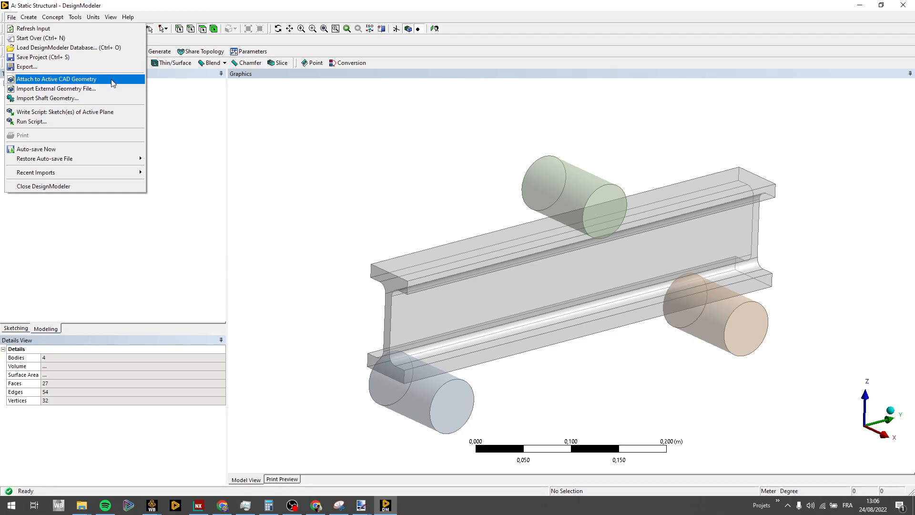
{"action": "left_click", "coordinate": [179, 106]}
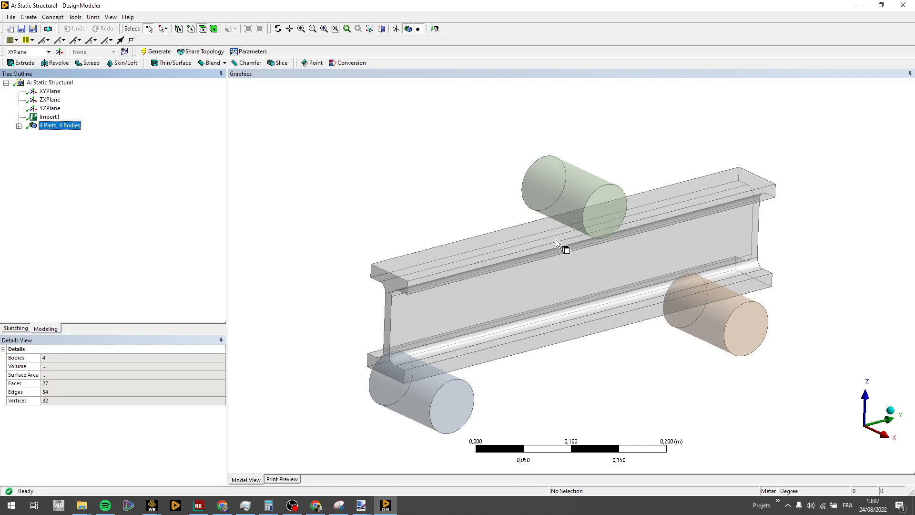
{"action": "middle_click_drag", "start_coordinate": [656, 289], "coordinate": [291, 282]}
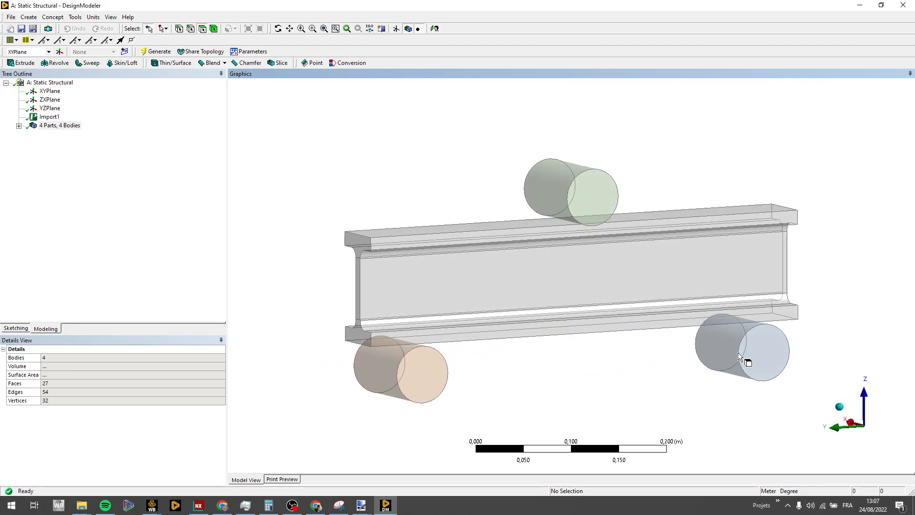
{"action": "left_click", "coordinate": [751, 355]}
{"action": "left_click", "coordinate": [413, 372], "text": "ctrl"}
{"action": "left_click", "coordinate": [574, 202], "text": "ctrl"}
{"action": "middle_click_drag", "start_coordinate": [588, 286], "coordinate": [544, 239], "text": "ctrl"}
{"action": "left_click", "coordinate": [559, 326]}
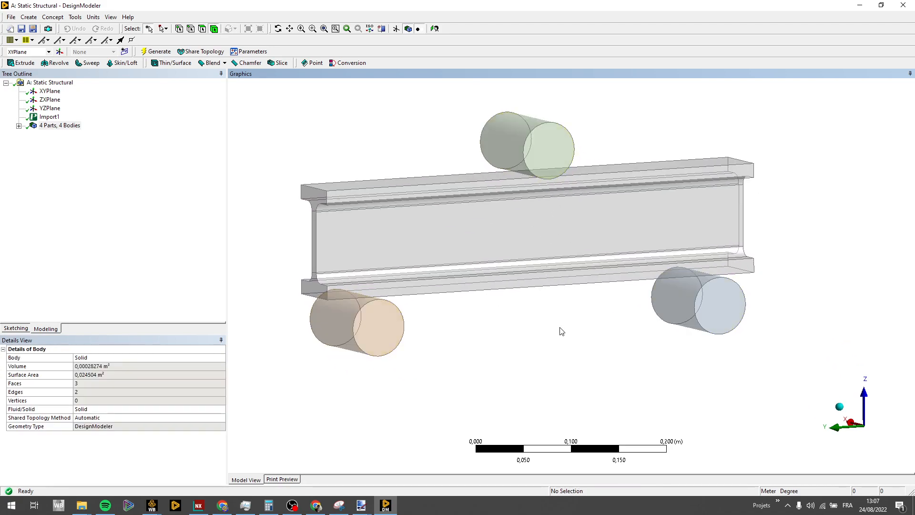
{"action": "left_click", "coordinate": [353, 333]}
{"action": "left_click", "coordinate": [713, 305], "text": "ctrl"}
{"action": "middle_click_drag", "start_coordinate": [677, 310], "coordinate": [714, 333]}
{"action": "left_click", "coordinate": [597, 151]}
{"action": "middle_click_drag", "start_coordinate": [596, 151], "coordinate": [567, 181]}
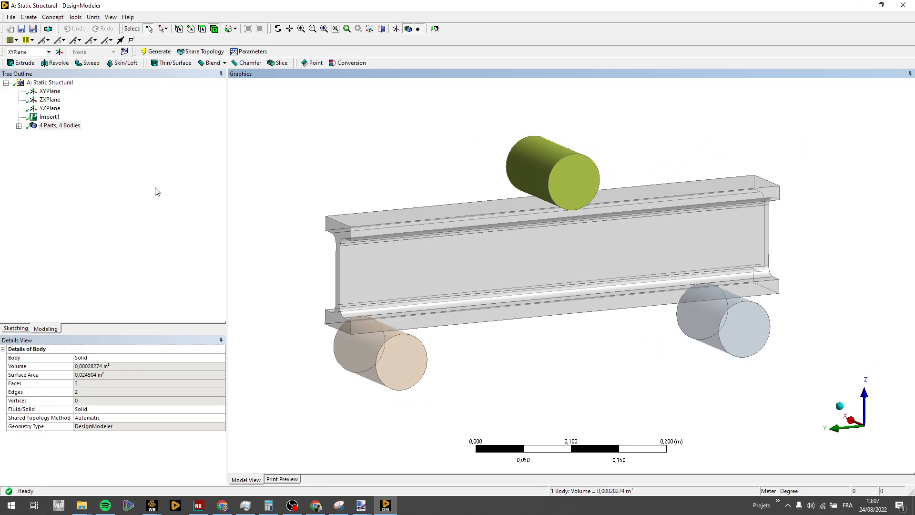
Expand the list of four bodies and identify which part of the model each solid represents
{"action": "double_click", "coordinate": [55, 126]}
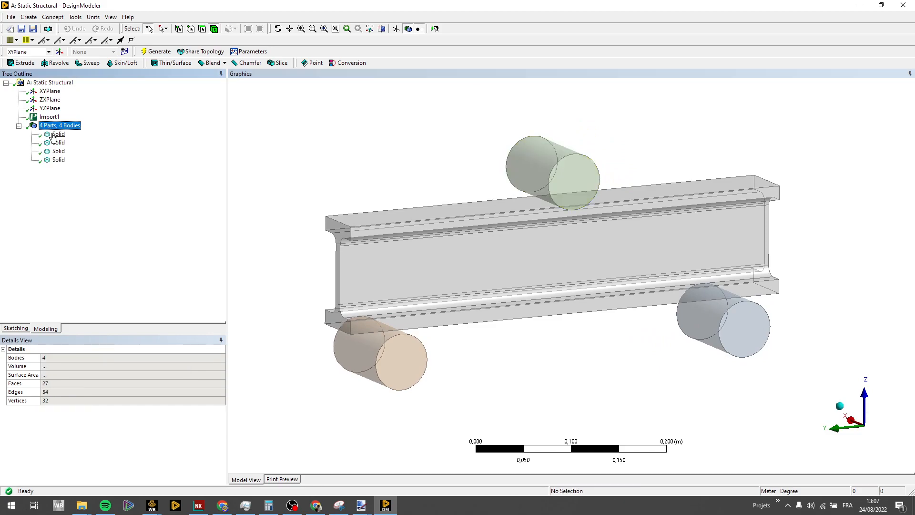
{"action": "left_click", "coordinate": [57, 134]}
{"action": "left_click", "coordinate": [58, 142]}
{"action": "left_click", "coordinate": [58, 151]}
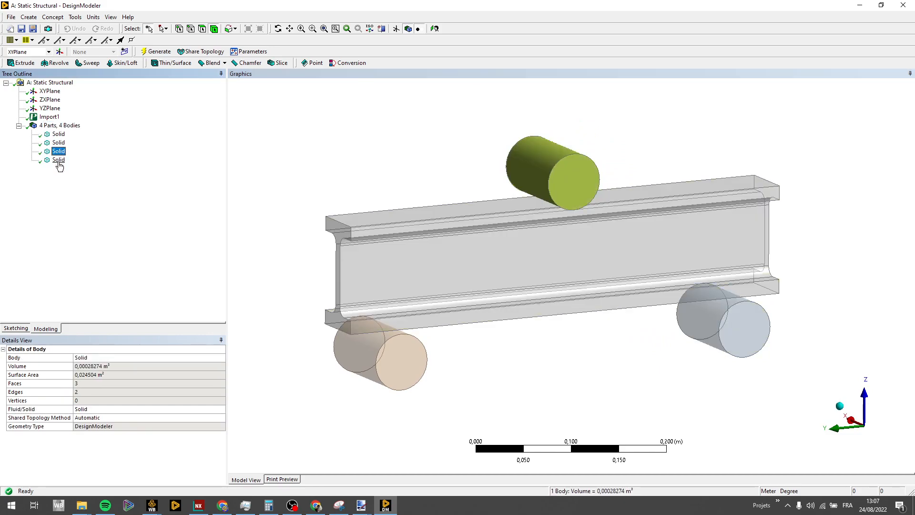
{"action": "left_click", "coordinate": [59, 160]}
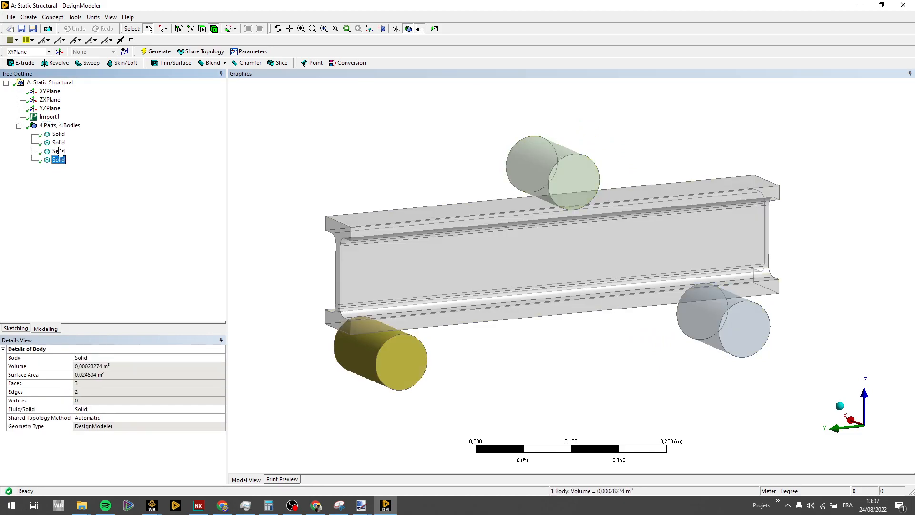
{"action": "left_click", "coordinate": [59, 152]}
{"action": "left_click", "coordinate": [57, 143]}
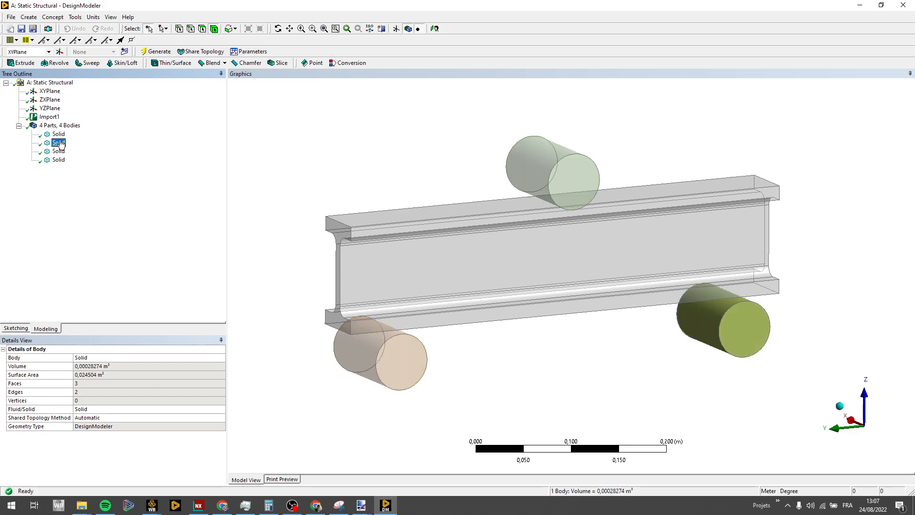
Rename the I-beam body as poutre
{"action": "left_click", "coordinate": [58, 134]}
{"action": "right_click", "coordinate": [60, 135]}
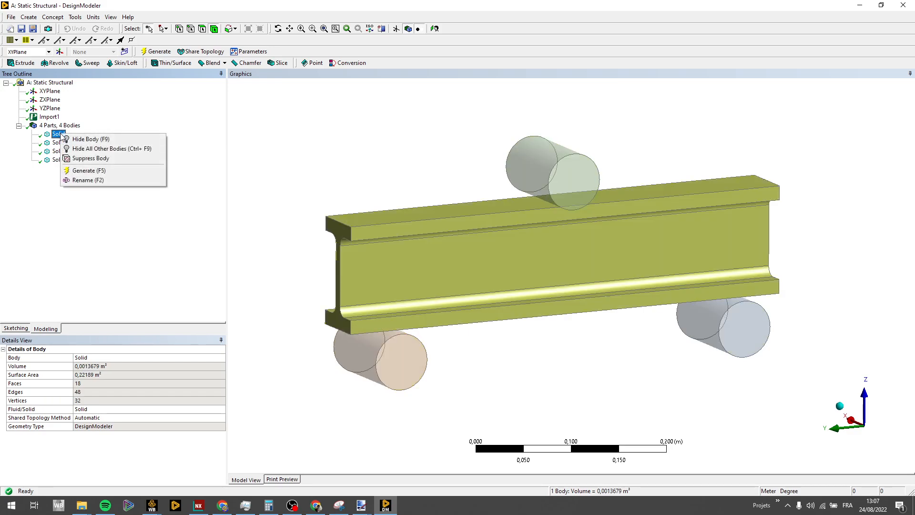
{"action": "left_click", "coordinate": [53, 135]}
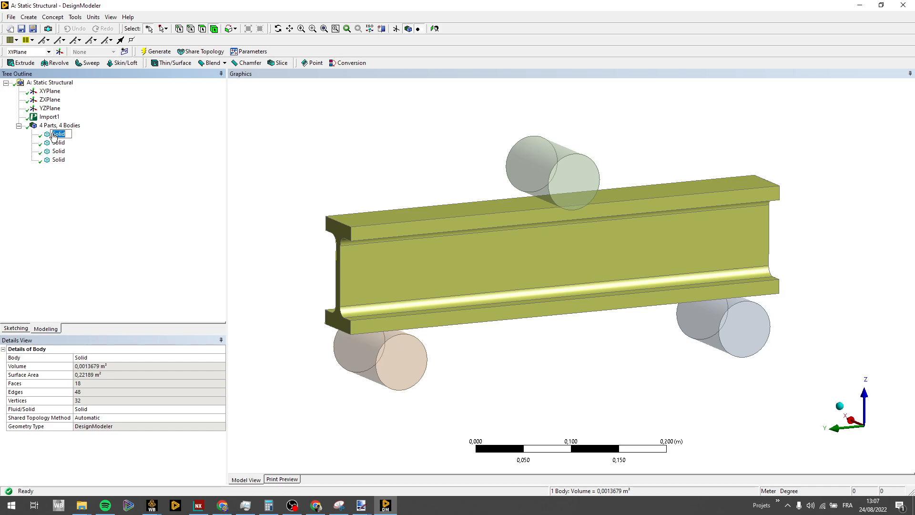
{"action": "type", "text": "Poutre"}
{"action": "key", "text": "Return"}
Rename the blue support cylinder under the beam as bc1
{"action": "left_click", "coordinate": [56, 142]}
{"action": "key", "text": "F2"}
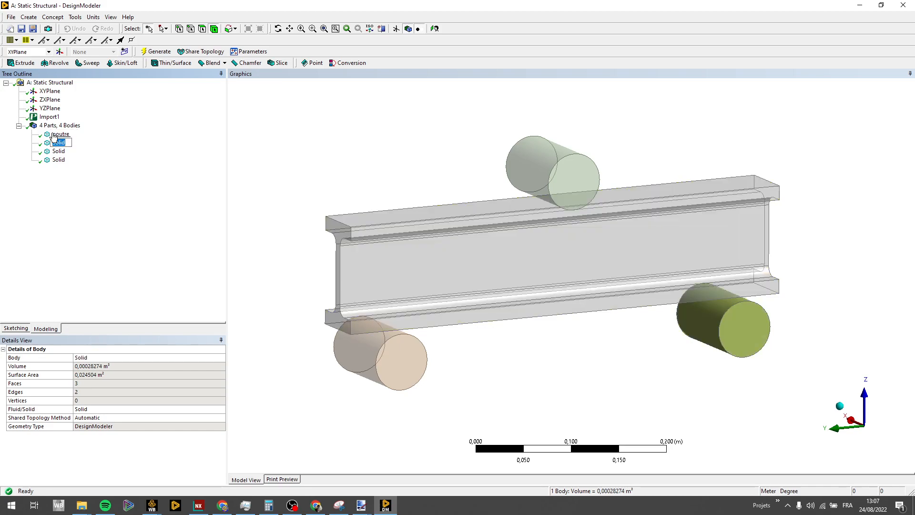
{"action": "key", "text": "BackSpace"}
{"action": "type", "text": "bc1"}
{"action": "key", "text": "Return"}
Rename the green loading cylinder on top of the beam as applicateur
{"action": "key", "text": "Down"}
{"action": "key", "text": "F2"}
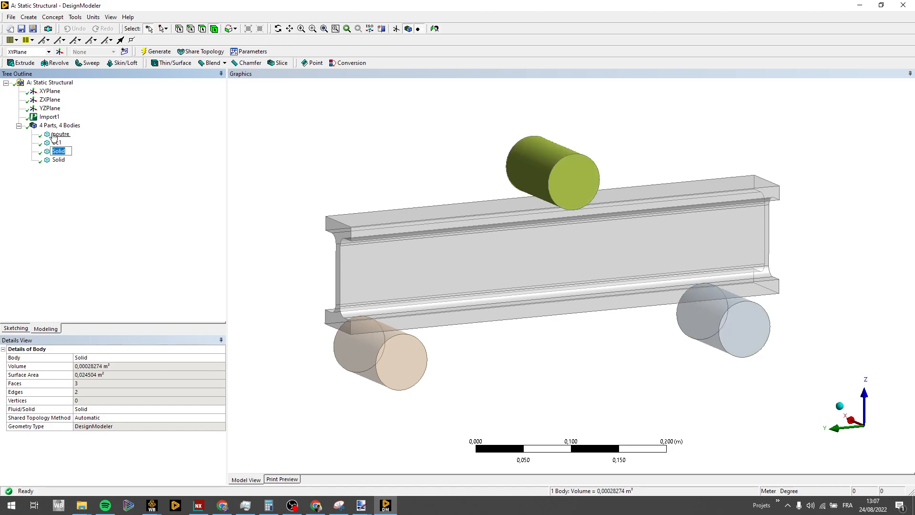
{"action": "type", "text": "applicateur"}
{"action": "key", "text": "Return"}
Rename the orange support cylinder under the beam as bc2
{"action": "key", "text": "Down"}
{"action": "key", "text": "F2"}
{"action": "type", "text": "bc2"}
{"action": "key", "text": "Return"}
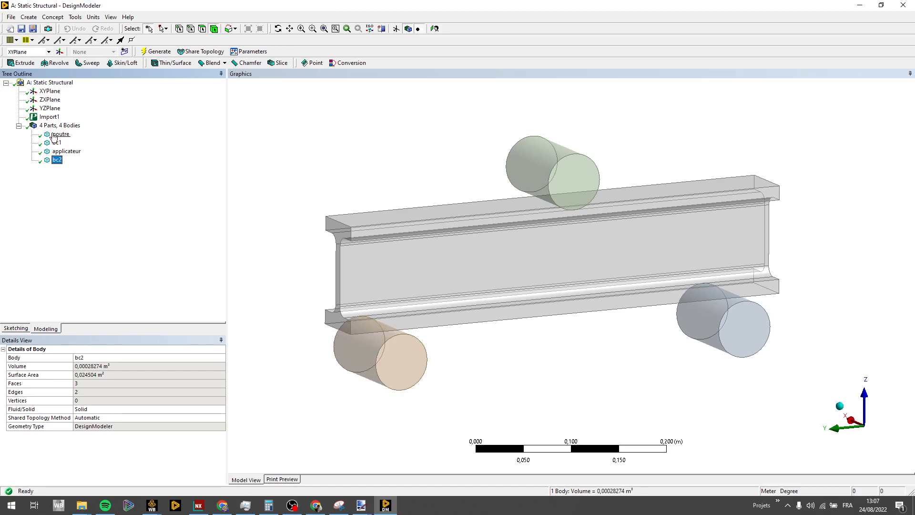
Create a symmetry feature for all bodies using YZPlane as the symmetry plane and generate it
{"action": "middle_click_drag", "start_coordinate": [480, 259], "coordinate": [600, 261]}
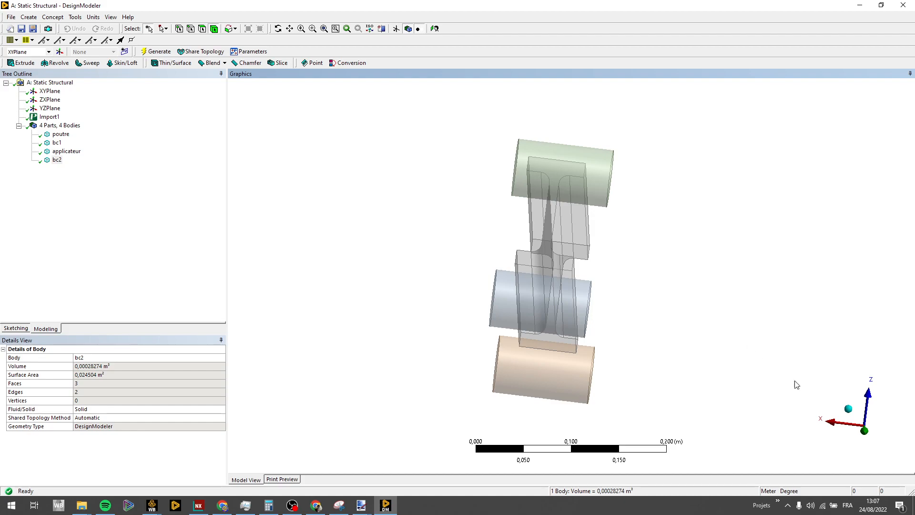
{"action": "left_click", "coordinate": [603, 182]}
{"action": "middle_click_drag", "start_coordinate": [593, 199], "coordinate": [465, 197]}
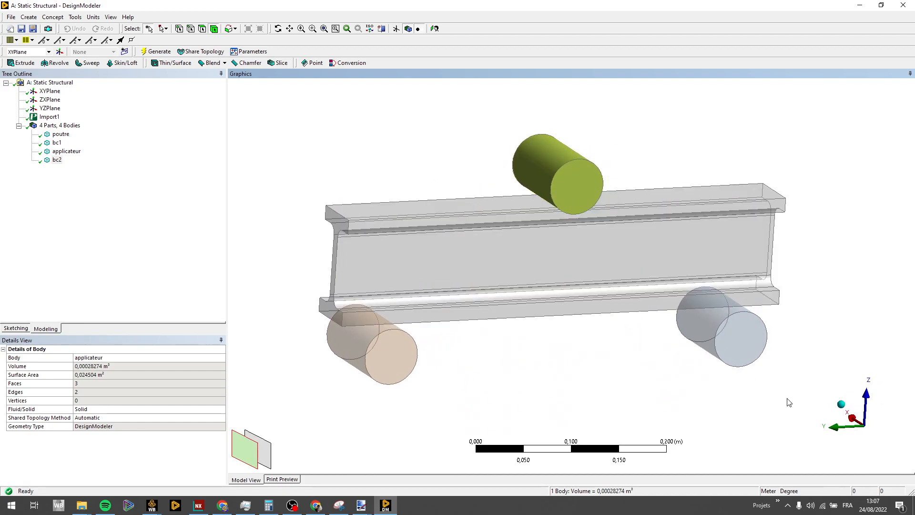
{"action": "left_click", "coordinate": [719, 375]}
{"action": "middle_click_drag", "start_coordinate": [719, 374], "coordinate": [578, 358]}
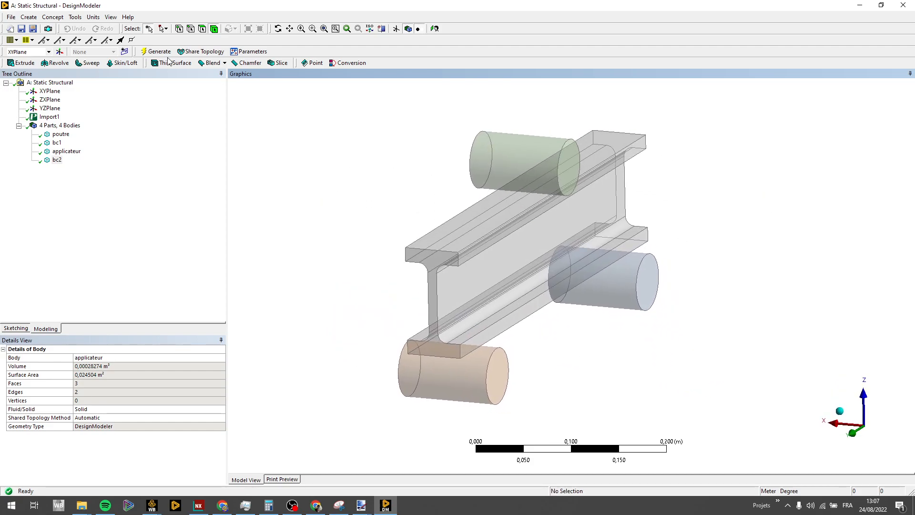
{"action": "left_click", "coordinate": [75, 17]}
{"action": "left_click", "coordinate": [121, 108]}
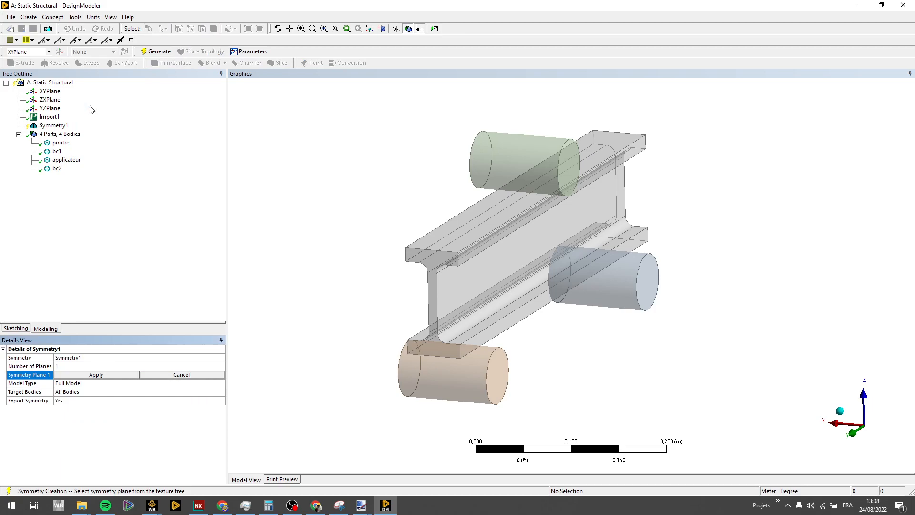
{"action": "left_click", "coordinate": [51, 99]}
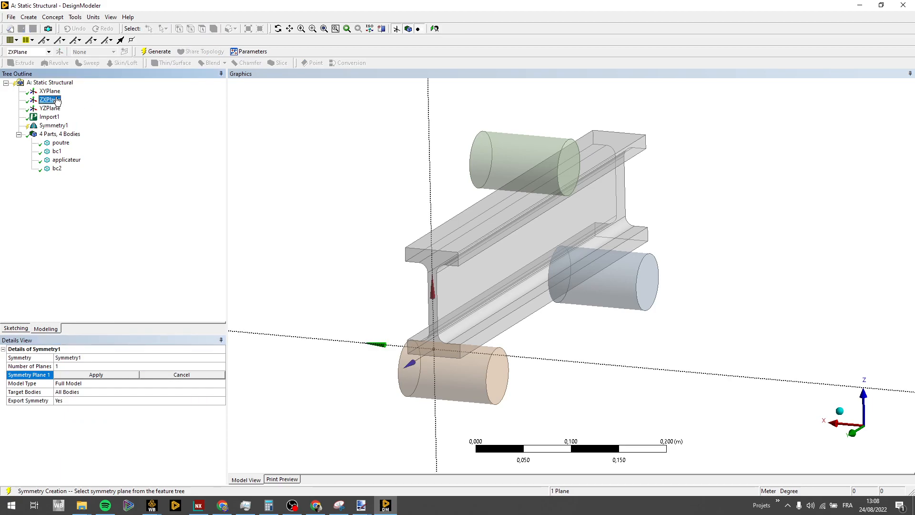
{"action": "left_click", "coordinate": [50, 91]}
{"action": "left_click", "coordinate": [56, 109]}
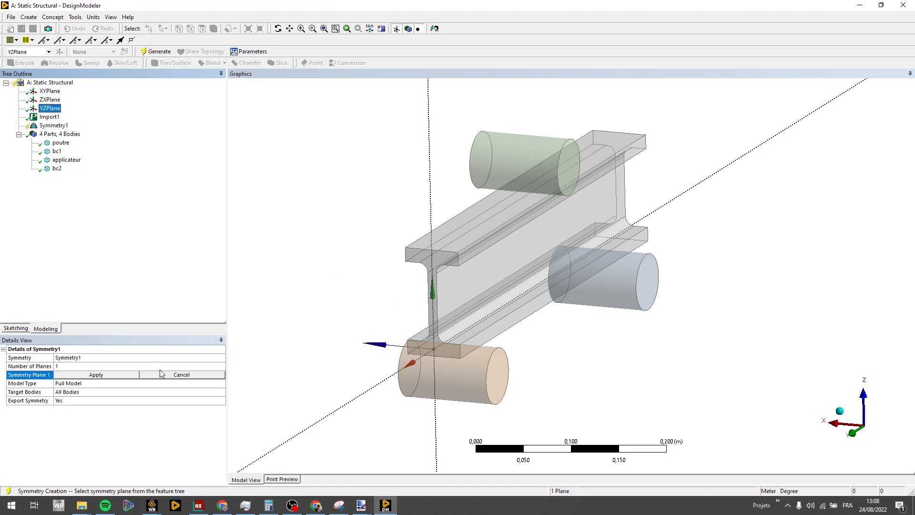
{"action": "left_click", "coordinate": [114, 375]}
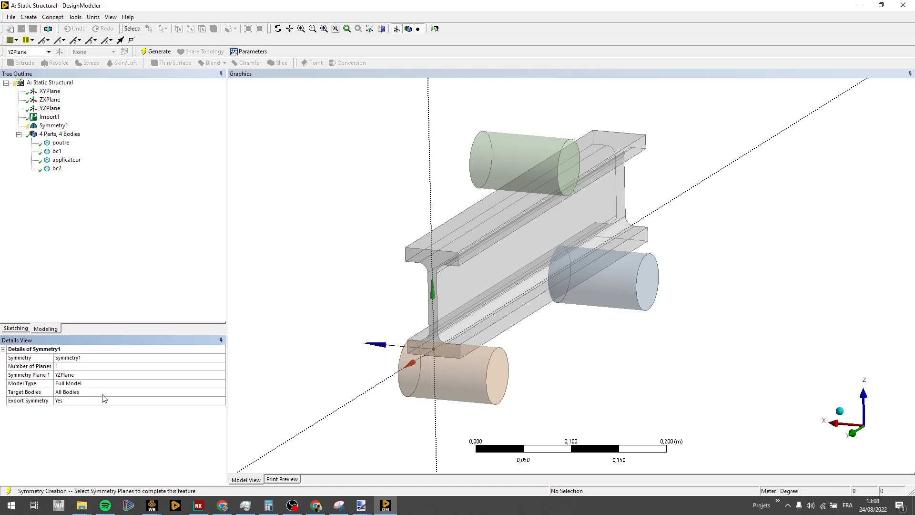
{"action": "left_click", "coordinate": [102, 394]}
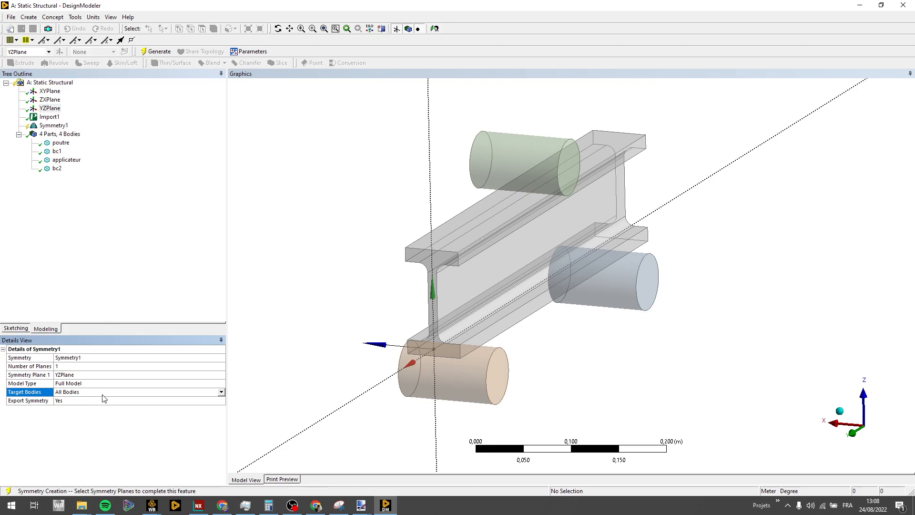
{"action": "left_click", "coordinate": [150, 52]}
Inspect the cut beam and cylinders and examine the faces belonging to the symmetry feature
{"action": "middle_click_drag", "start_coordinate": [387, 238], "coordinate": [453, 267]}
{"action": "scroll", "coordinate": [747, 287], "scroll_direction": "up", "scroll_amount": 3}
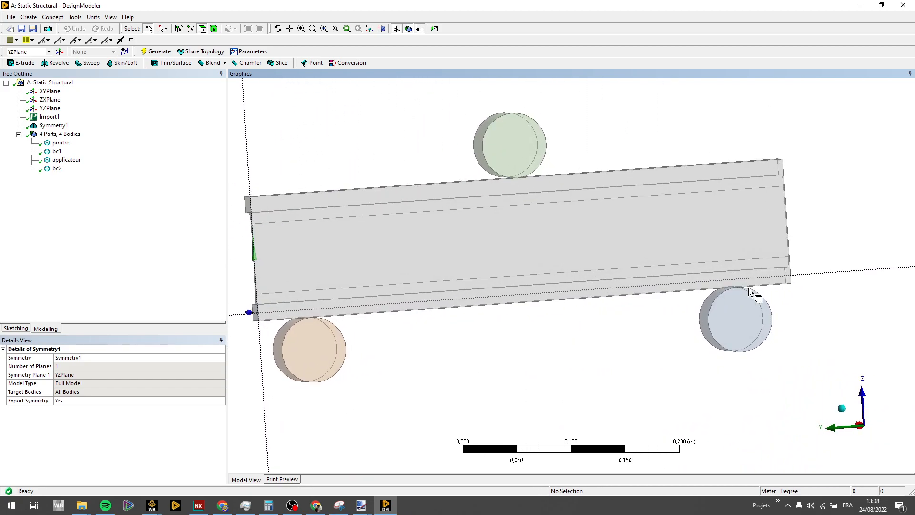
{"action": "scroll", "coordinate": [655, 152], "scroll_direction": "up", "scroll_amount": 8}
{"action": "middle_click_drag", "start_coordinate": [694, 169], "coordinate": [558, 236], "text": "ctrl"}
{"action": "scroll", "coordinate": [492, 223], "scroll_direction": "down", "scroll_amount": 8}
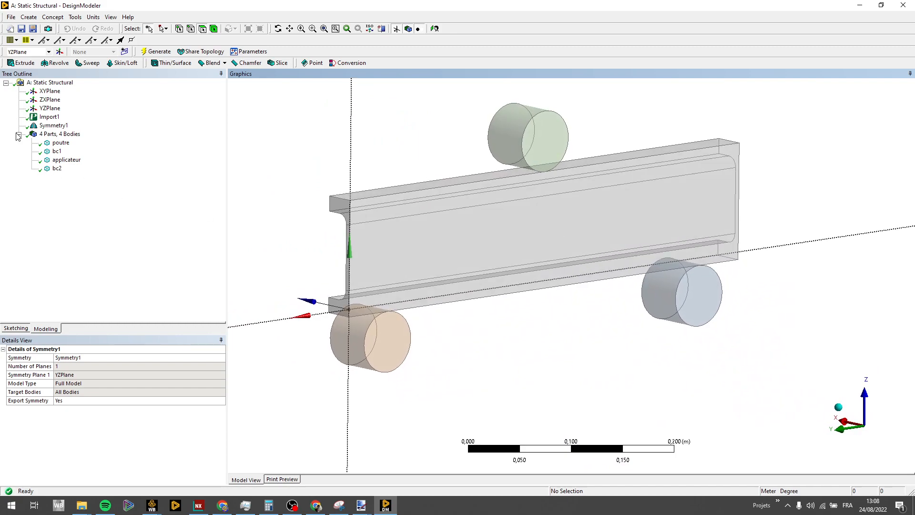
{"action": "left_click", "coordinate": [42, 127]}
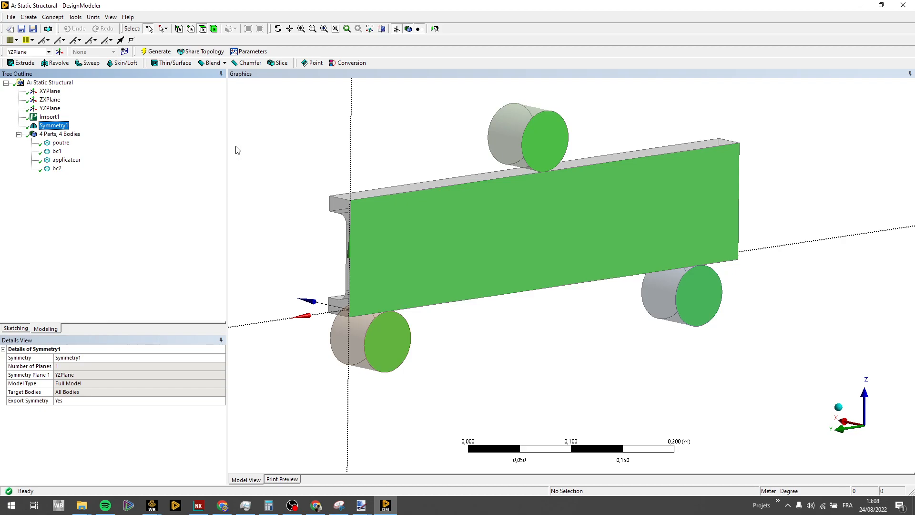
{"action": "middle_click_drag", "start_coordinate": [280, 128], "coordinate": [699, 172]}
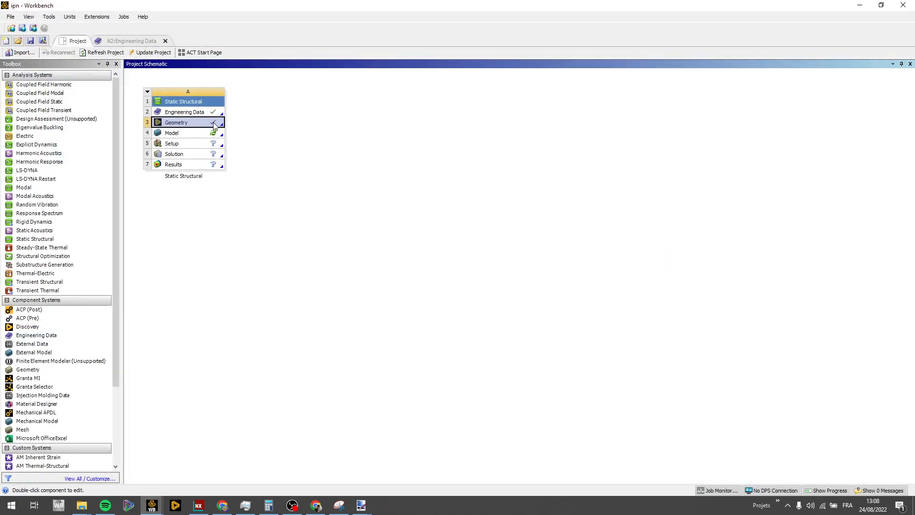
Open the Model cell of the Static Structural system in Mechanical
{"action": "left_click", "coordinate": [191, 137]}
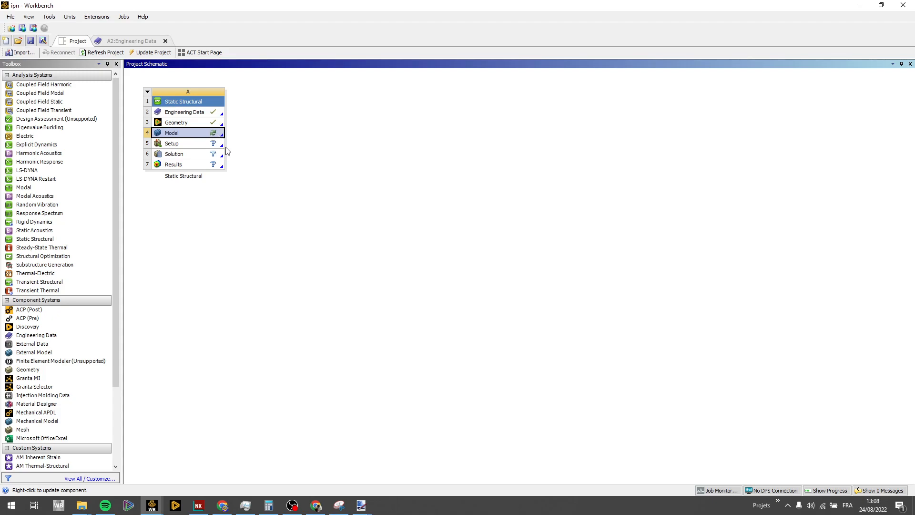
{"action": "double_click", "coordinate": [200, 135]}
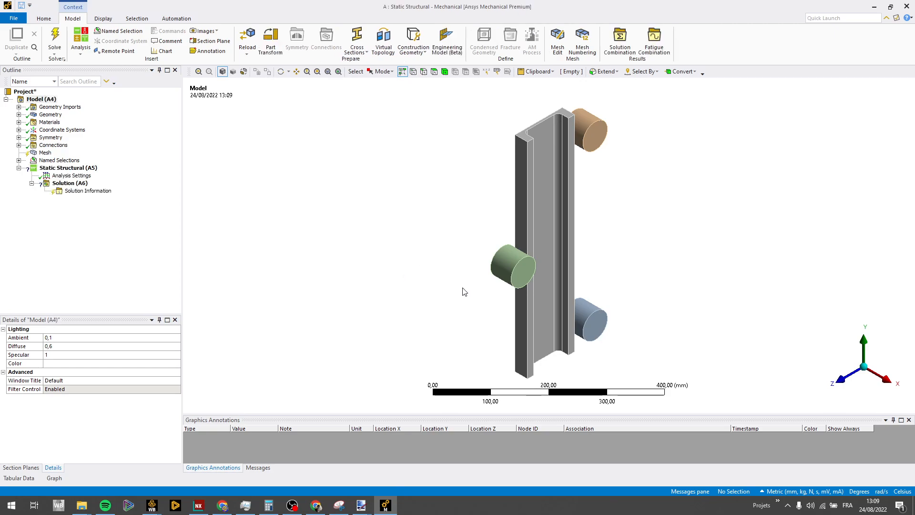
{"action": "middle_click_drag", "start_coordinate": [460, 302], "coordinate": [489, 214]}
{"action": "scroll", "coordinate": [489, 213], "scroll_direction": "up", "scroll_amount": 2}
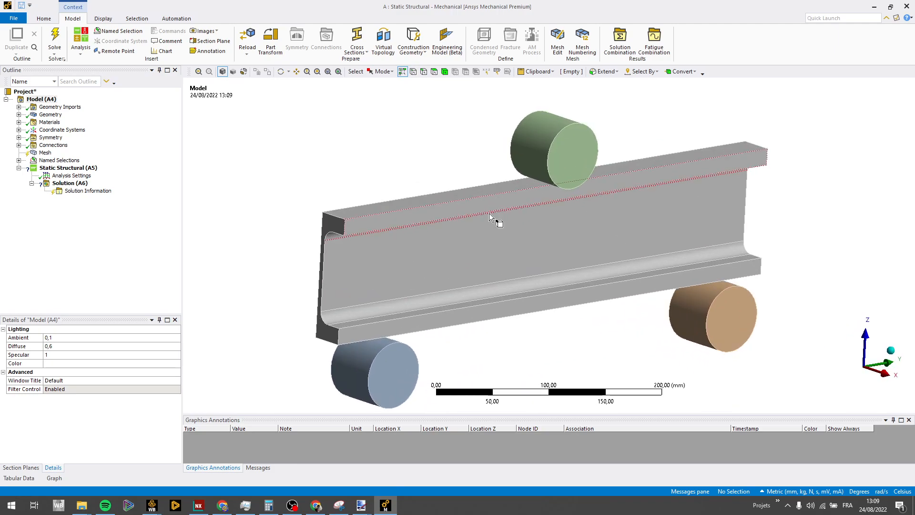
{"action": "middle_click_drag", "start_coordinate": [491, 251], "coordinate": [459, 237], "text": "ctrl"}
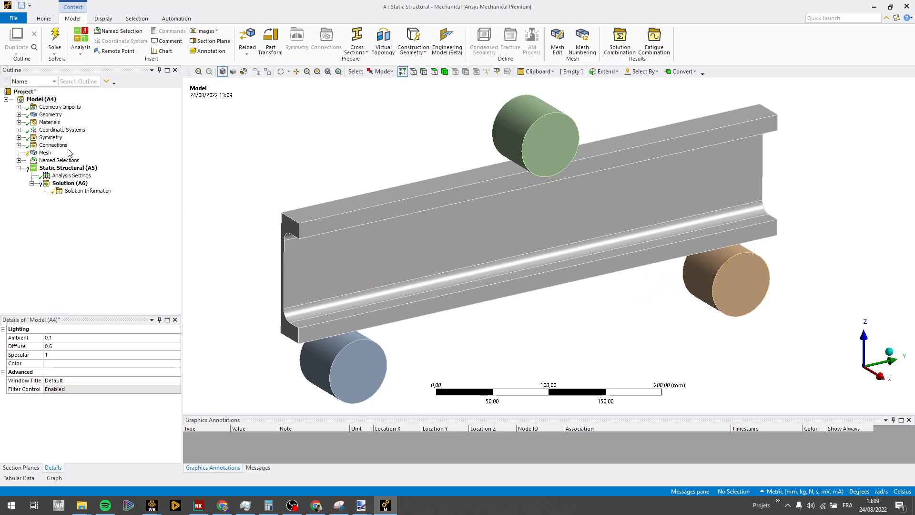
Review poutre, bc1, applicateur and bc2 under Geometry and check their material assignment against the available materials
{"action": "double_click", "coordinate": [52, 115]}
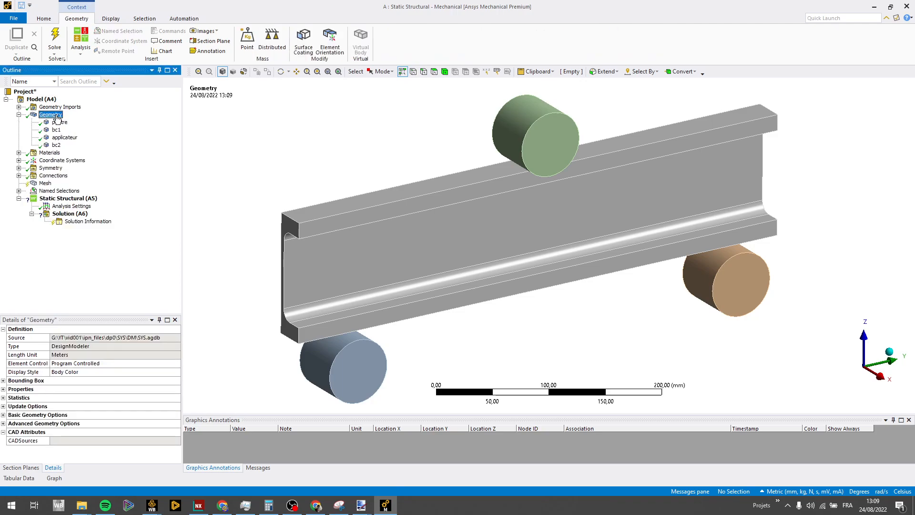
{"action": "left_click", "coordinate": [59, 122]}
{"action": "left_click", "coordinate": [57, 130]}
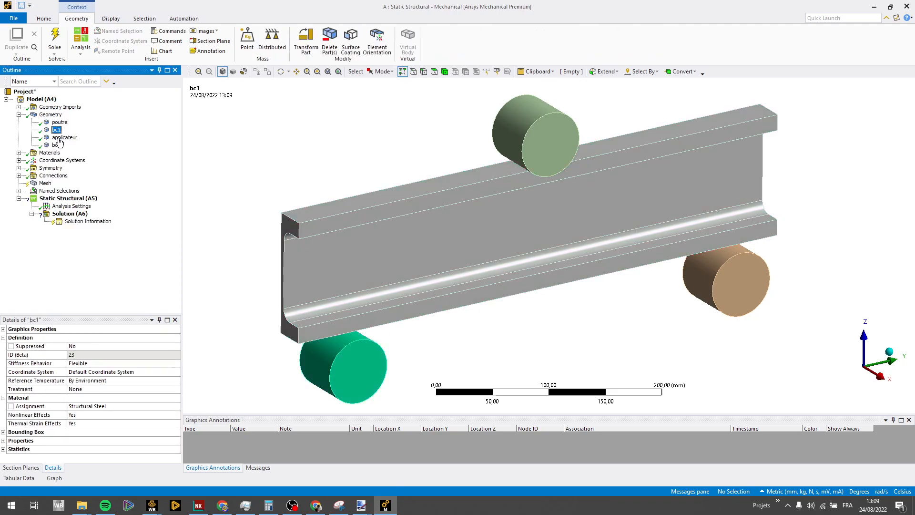
{"action": "left_click", "coordinate": [58, 138]}
{"action": "left_click", "coordinate": [57, 145]}
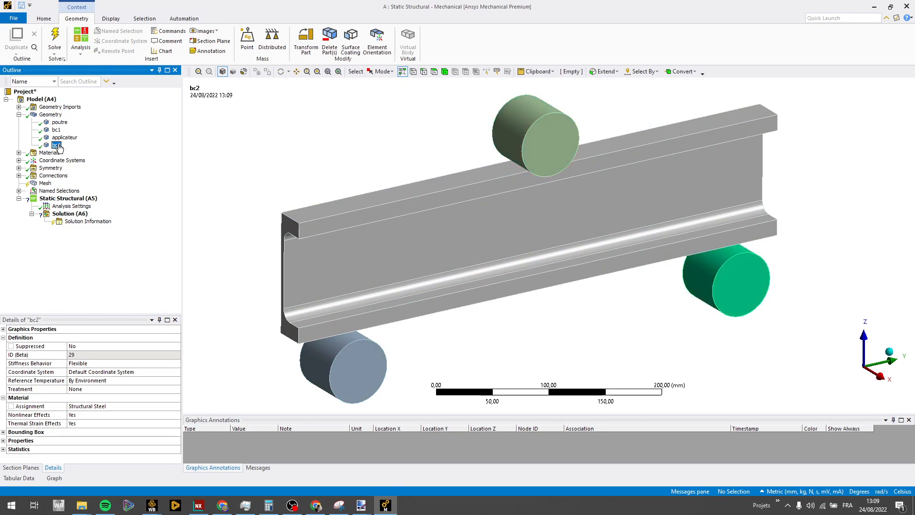
{"action": "left_click", "coordinate": [56, 125], "text": "shift"}
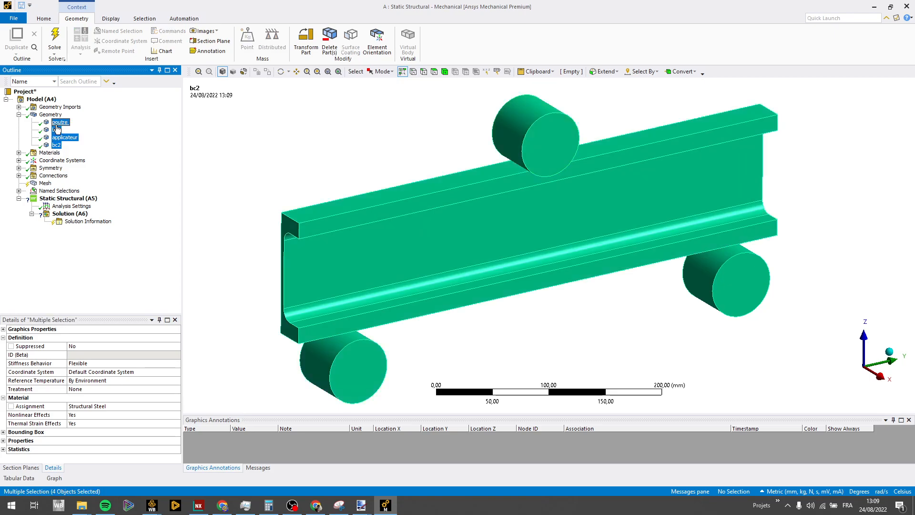
{"action": "left_click", "coordinate": [177, 408]}
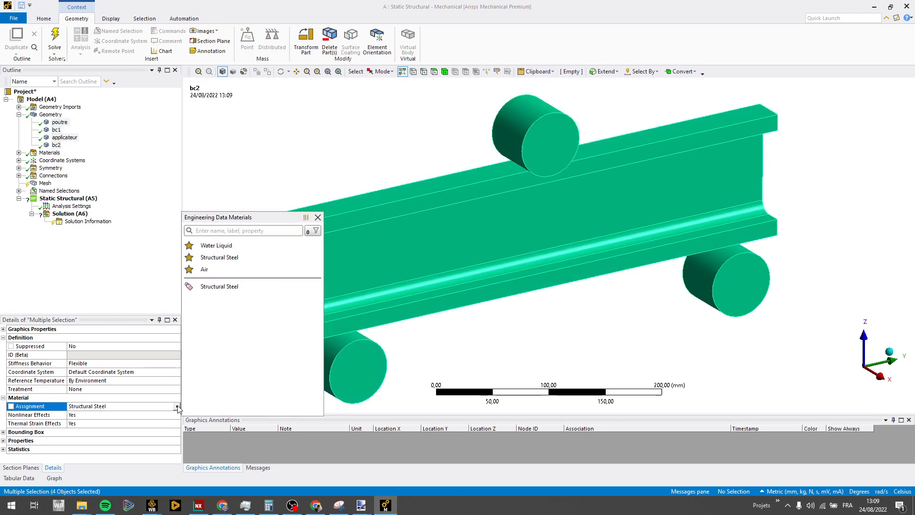
{"action": "left_click", "coordinate": [139, 236]}
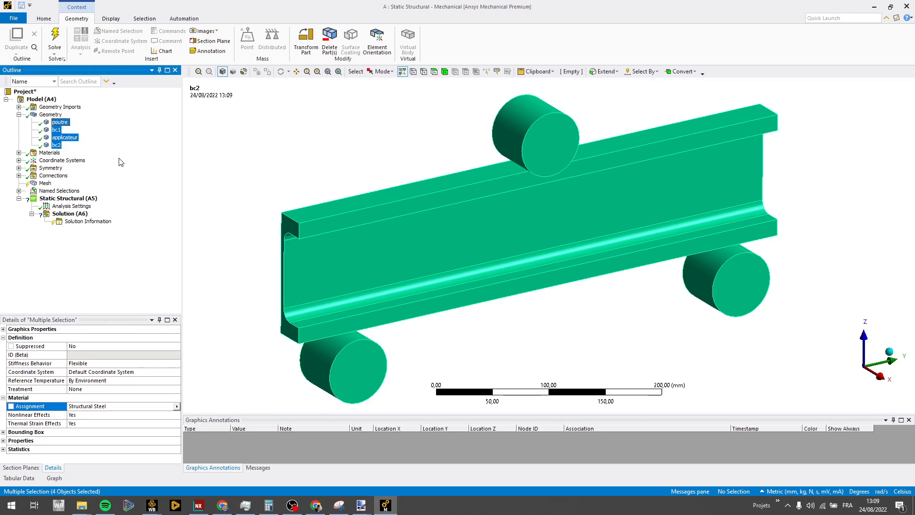
Set the stiffness behavior of the three cylinders applicateur, bc1 and bc2 to Rigid
{"action": "left_click", "coordinate": [66, 138]}
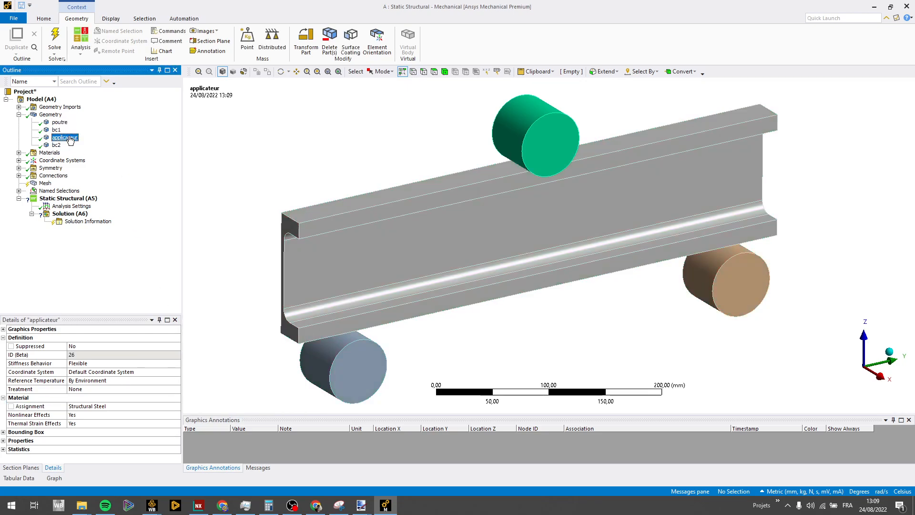
{"action": "left_click", "coordinate": [56, 130], "text": "ctrl"}
{"action": "left_click", "coordinate": [57, 144], "text": "ctrl"}
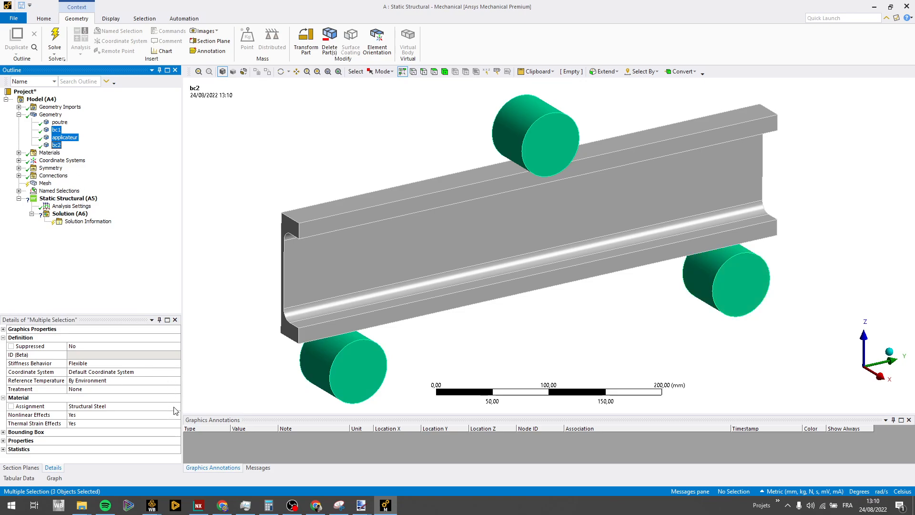
{"action": "left_click", "coordinate": [175, 363]}
{"action": "left_click", "coordinate": [162, 377]}
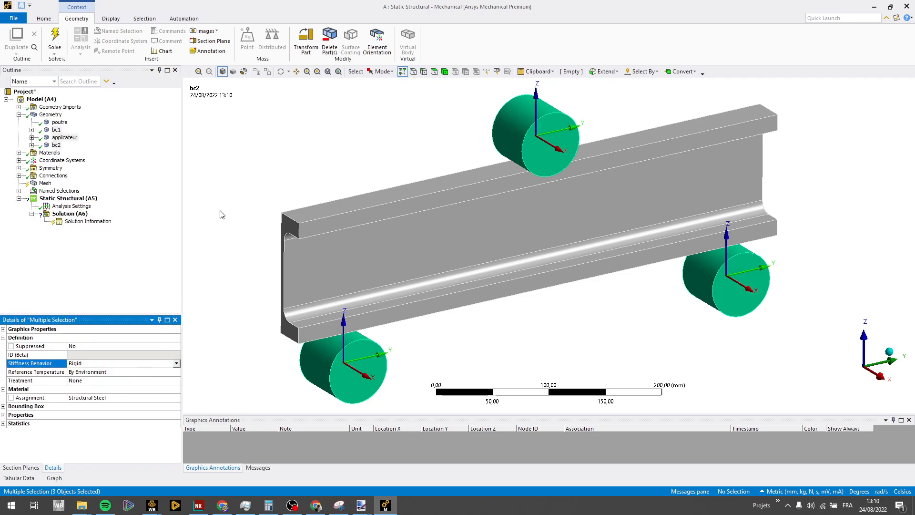
Examine the inertial coordinate systems of the cylinders bc1, applicateur and bc2
{"action": "double_click", "coordinate": [56, 130]}
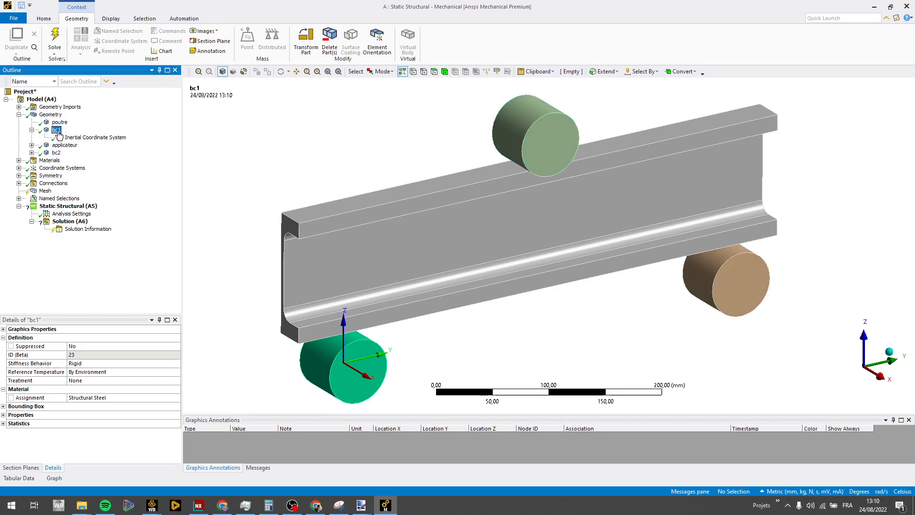
{"action": "left_click", "coordinate": [62, 138]}
{"action": "double_click", "coordinate": [65, 145]}
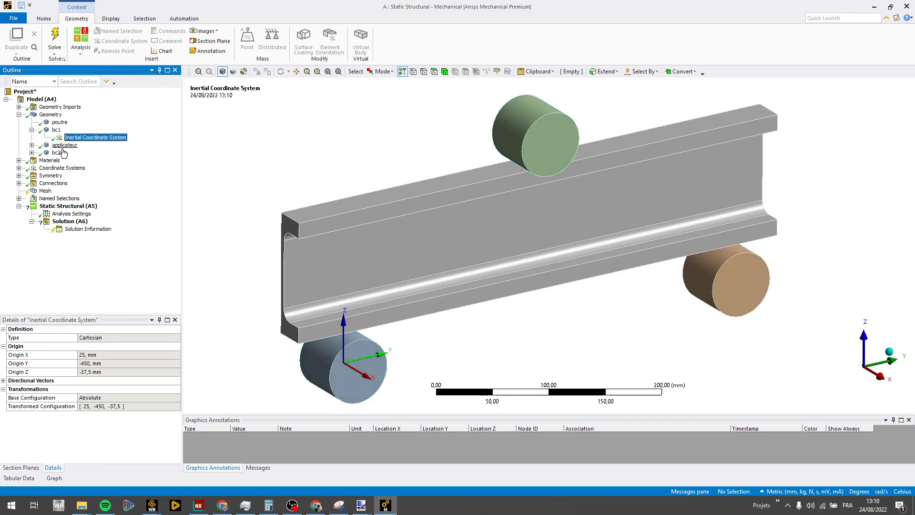
{"action": "double_click", "coordinate": [56, 160]}
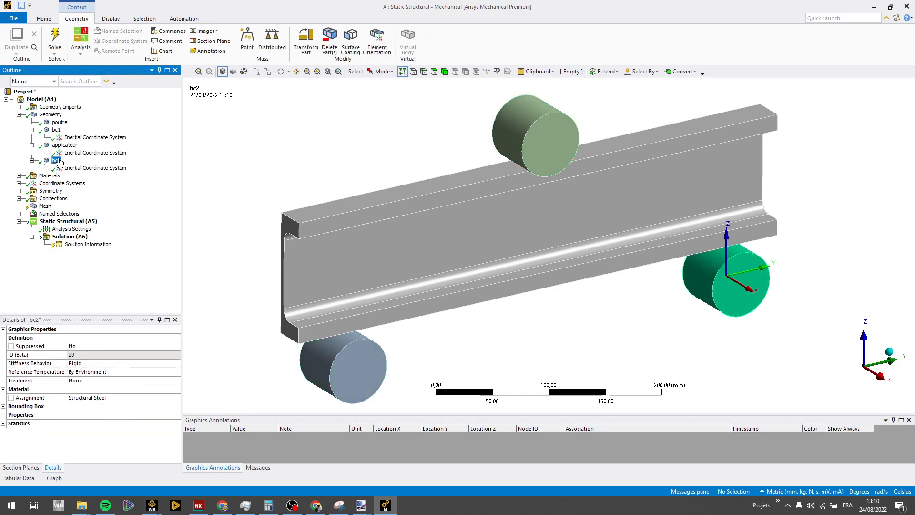
{"action": "left_click", "coordinate": [60, 145]}
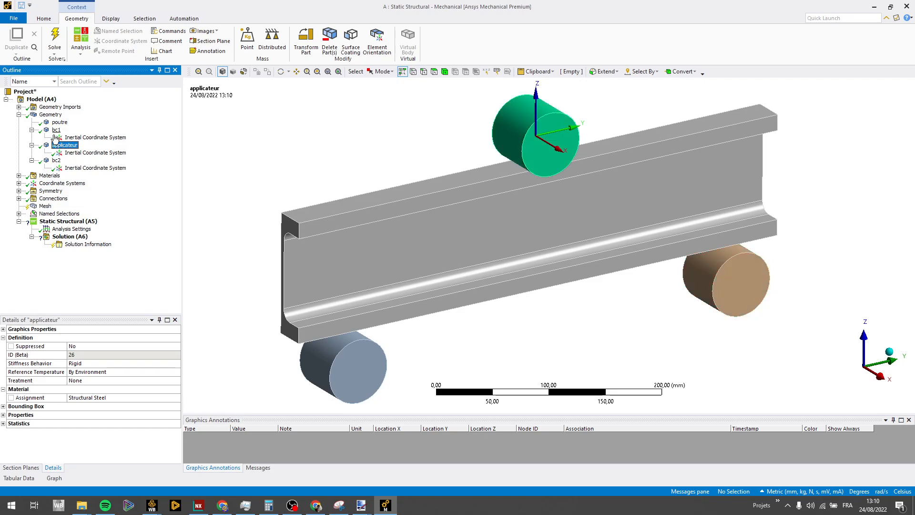
Review the Structural Steel properties and examine the faces and settings of the imported symmetry region
{"action": "left_click", "coordinate": [51, 176]}
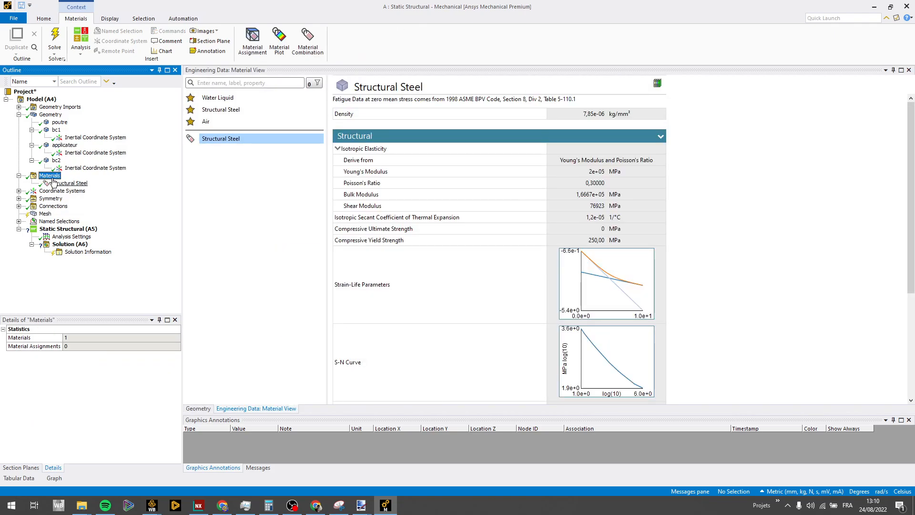
{"action": "left_click", "coordinate": [19, 115]}
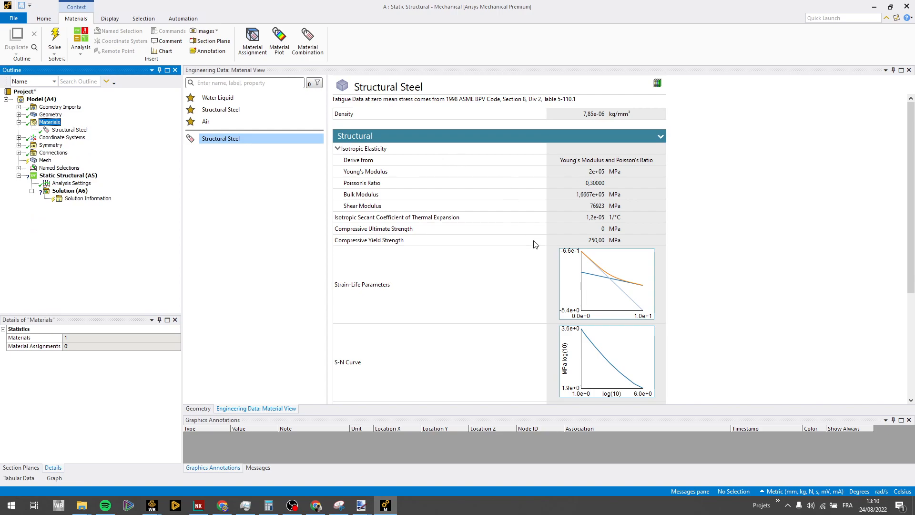
{"action": "left_click", "coordinate": [18, 122]}
{"action": "left_click", "coordinate": [18, 138]}
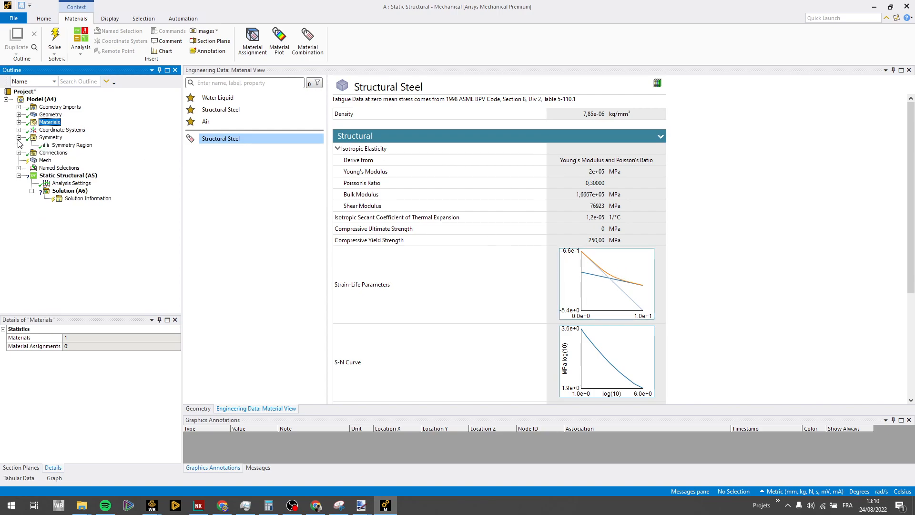
{"action": "left_click", "coordinate": [62, 145]}
{"action": "middle_click_drag", "start_coordinate": [334, 191], "coordinate": [664, 188]}
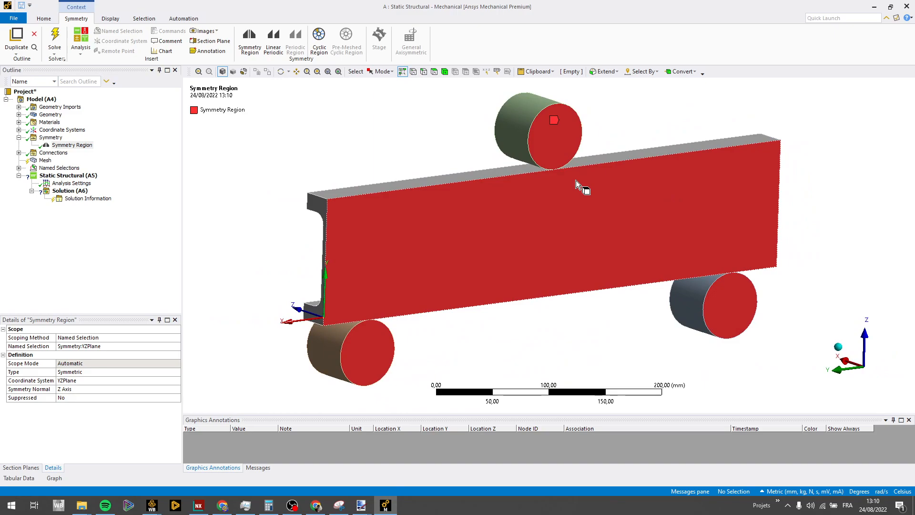
{"action": "middle_click_drag", "start_coordinate": [552, 186], "coordinate": [652, 232]}
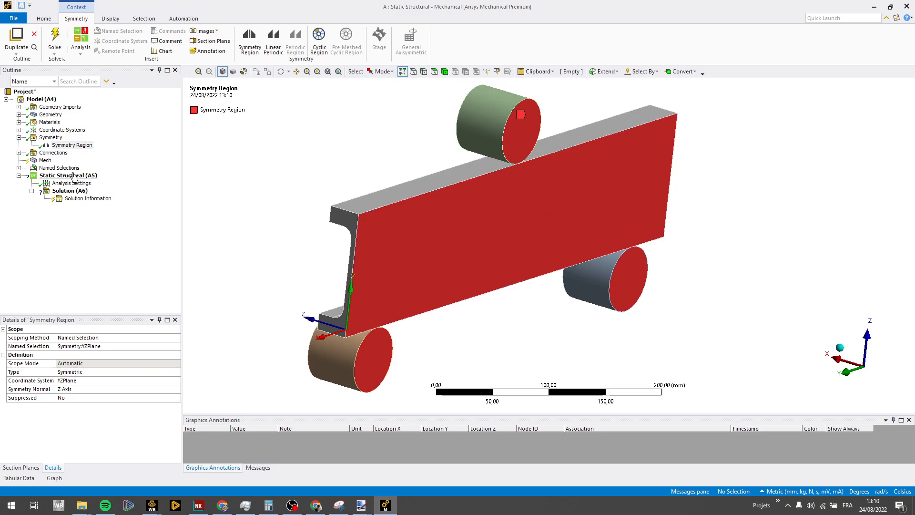
Review the automatically detected contact group under Connections and the connection types available, including the beam options
{"action": "double_click", "coordinate": [65, 154]}
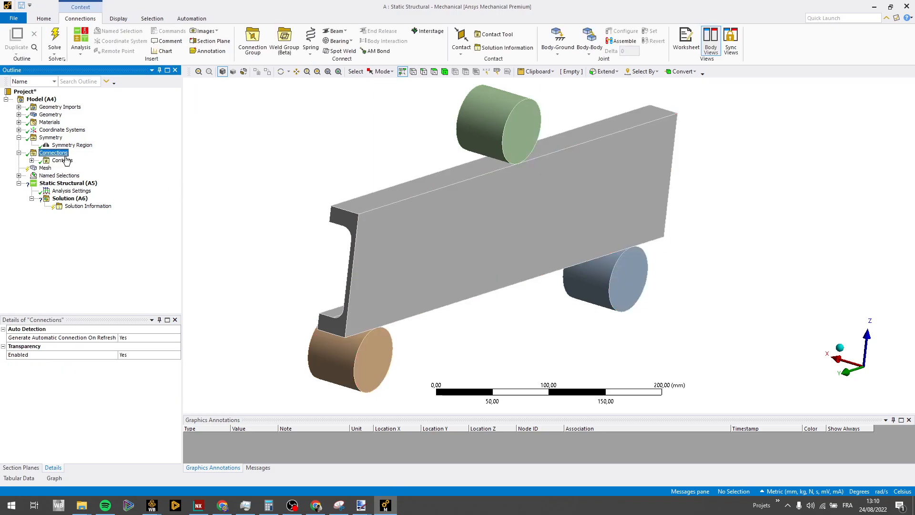
{"action": "left_click", "coordinate": [66, 161]}
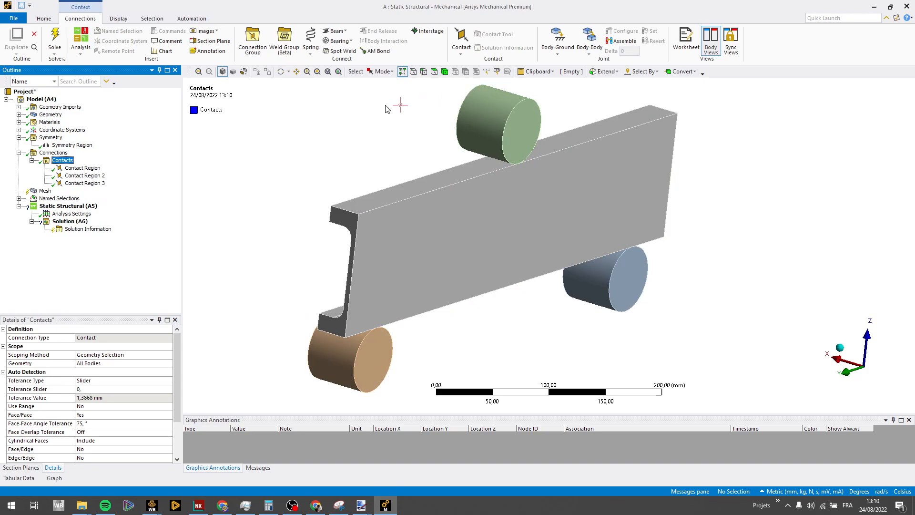
{"action": "left_click", "coordinate": [53, 152]}
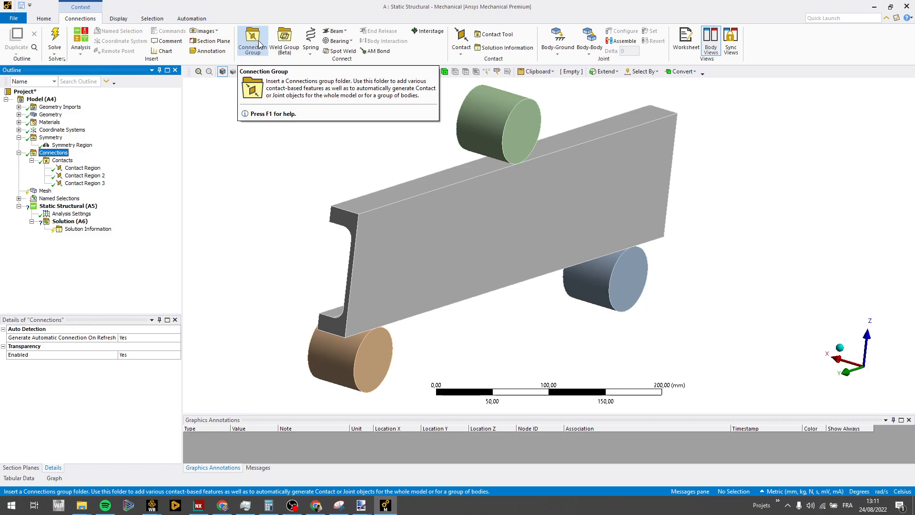
{"action": "left_click", "coordinate": [346, 31]}
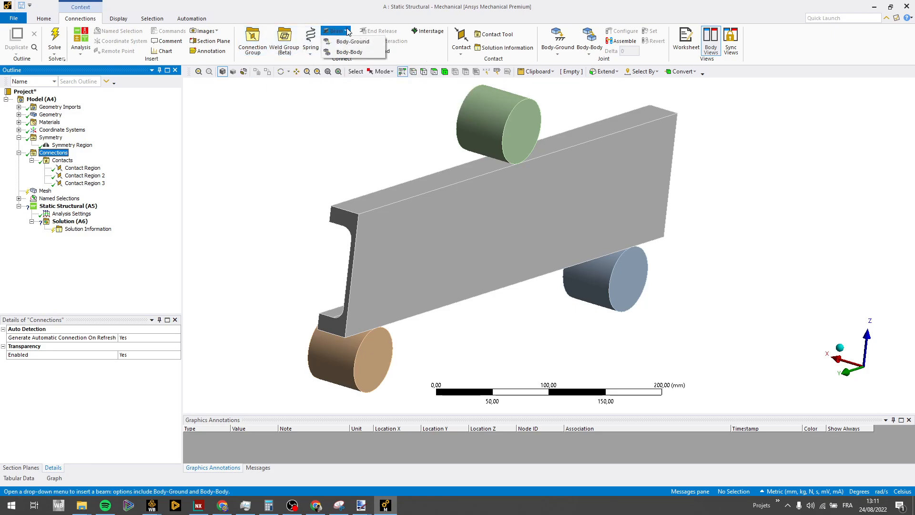
{"action": "left_click", "coordinate": [350, 12]}
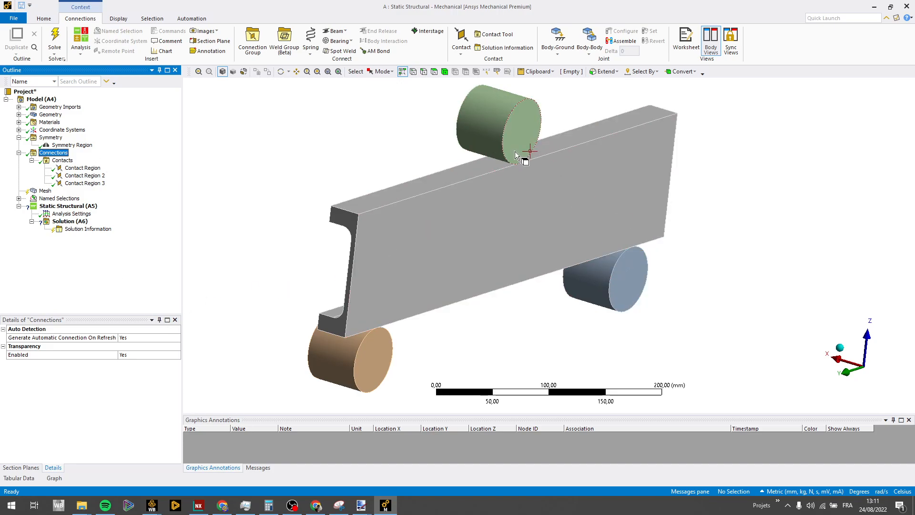
Change the type of all three contact regions between the beam and the cylinders to Frictional
{"action": "left_click", "coordinate": [82, 167]}
{"action": "left_click", "coordinate": [89, 186], "text": "shift"}
{"action": "middle_click_drag", "start_coordinate": [346, 203], "coordinate": [562, 193]}
{"action": "middle_click_drag", "start_coordinate": [335, 248], "coordinate": [346, 316]}
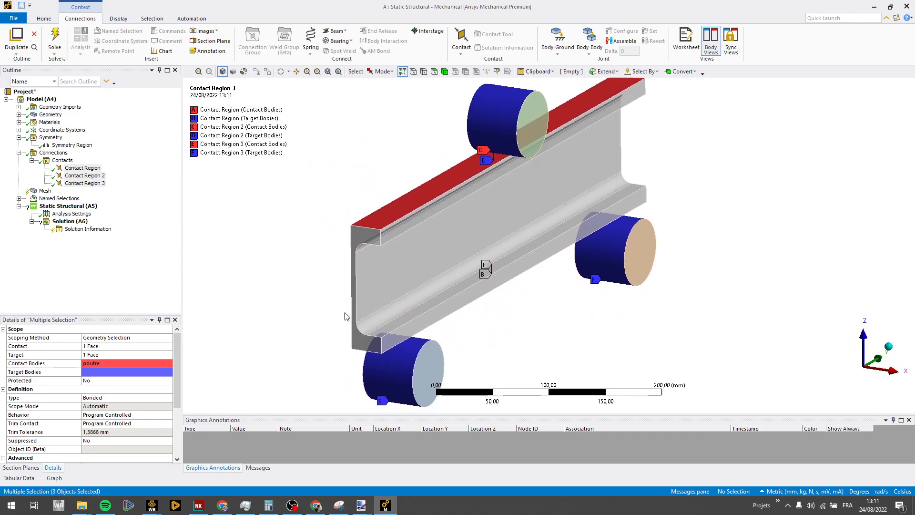
{"action": "left_click", "coordinate": [169, 397]}
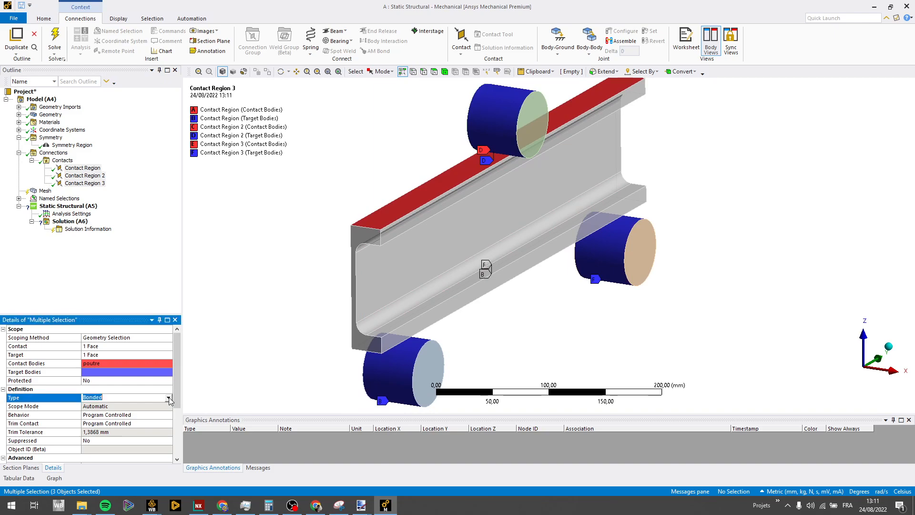
{"action": "left_click", "coordinate": [168, 397]}
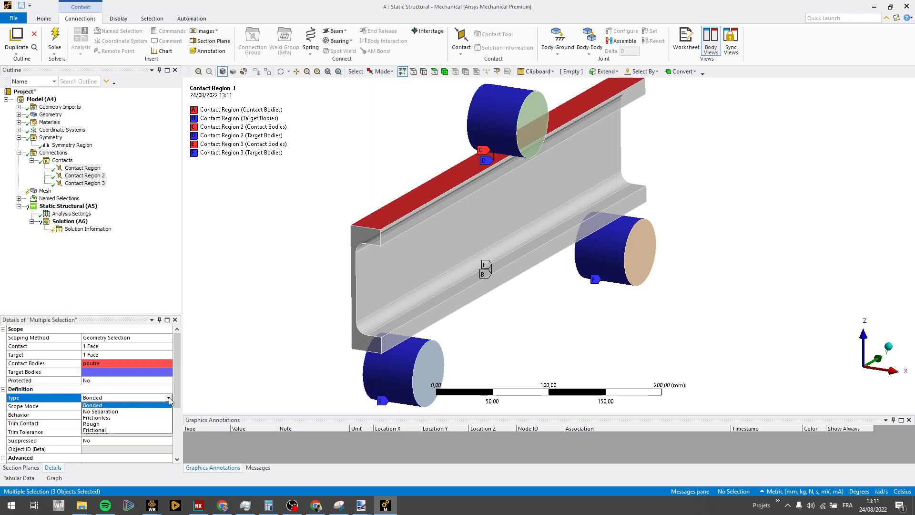
{"action": "left_click", "coordinate": [147, 430]}
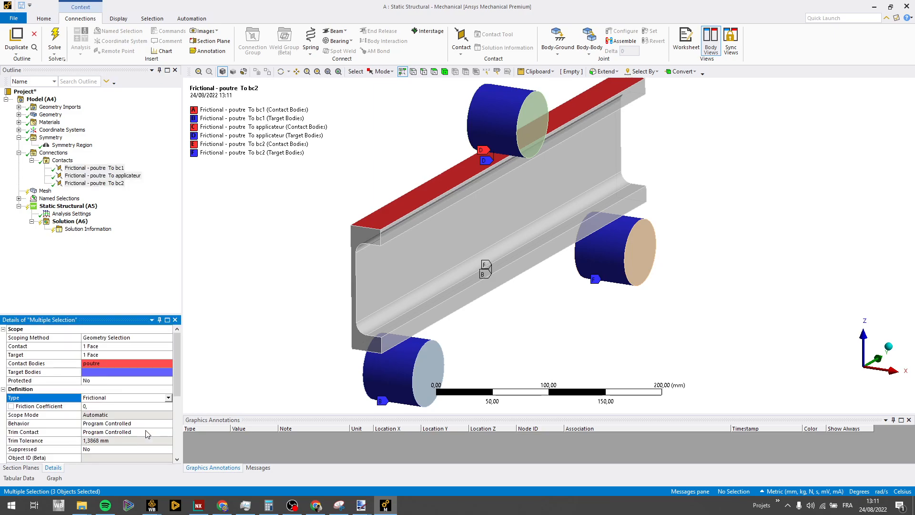
Set the friction coefficient of the three contacts to 0,2 and their Interface Treatment to Adjust to Touch
{"action": "left_click_drag", "start_coordinate": [139, 314], "coordinate": [135, 269]}
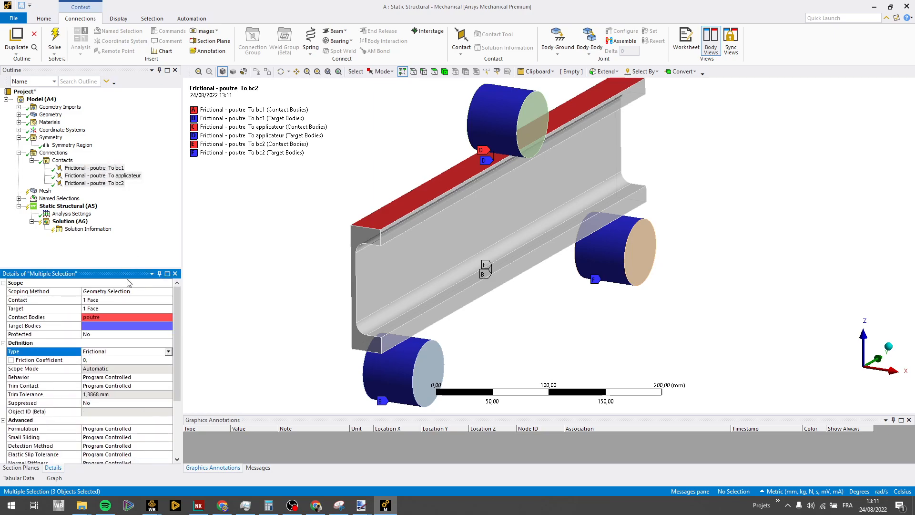
{"action": "left_click", "coordinate": [139, 361]}
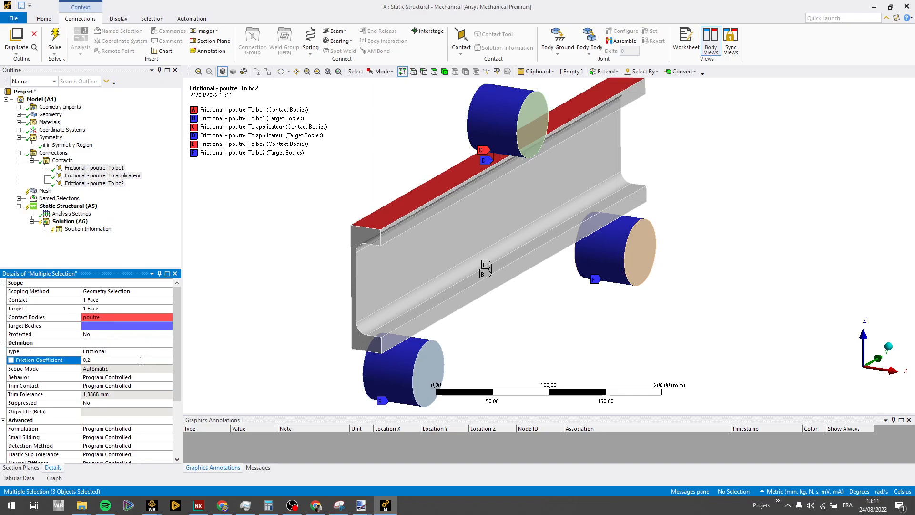
{"action": "scroll", "coordinate": [139, 361], "scroll_direction": "down", "scroll_amount": 3}
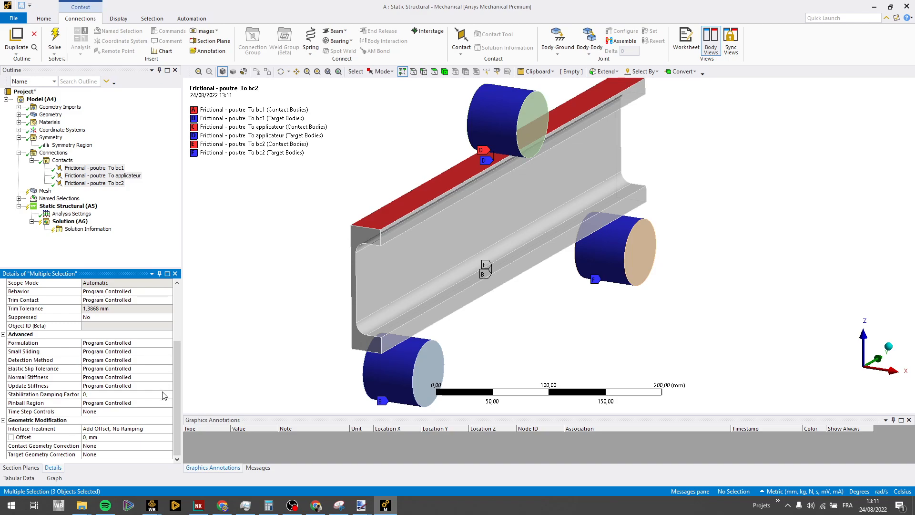
{"action": "left_click", "coordinate": [168, 431]}
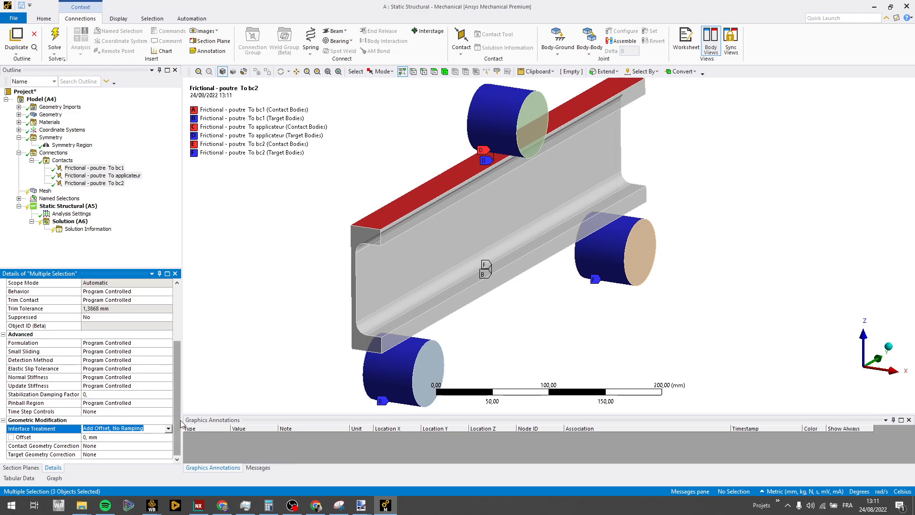
{"action": "left_click", "coordinate": [168, 428]}
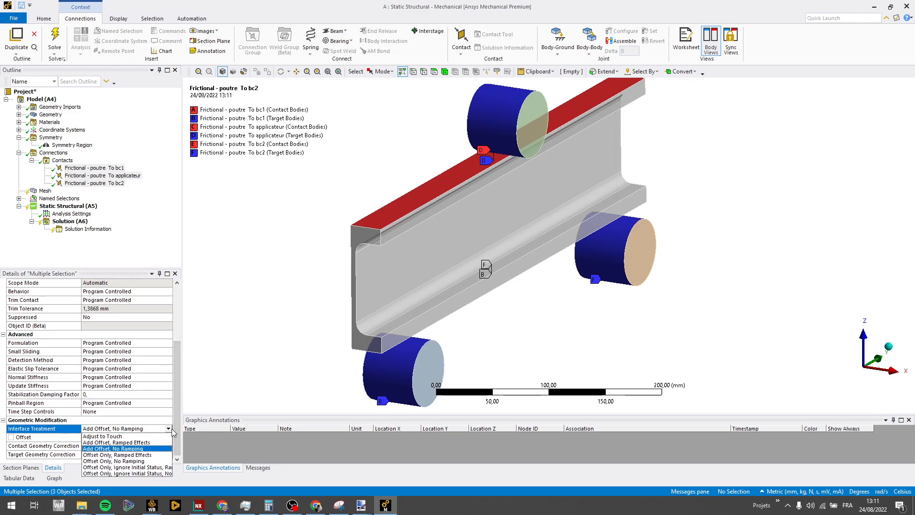
{"action": "left_click", "coordinate": [131, 436]}
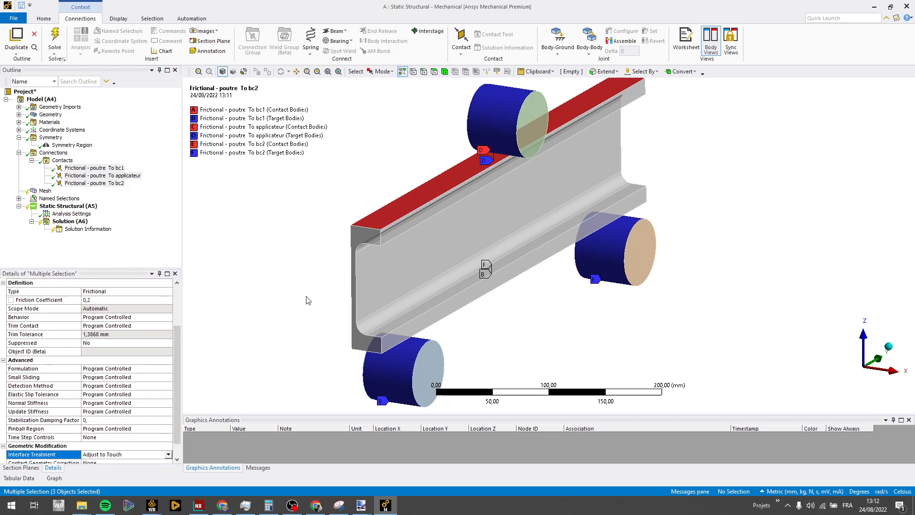
Insert a mesh method scoped to the beam body and set it to Sweep
{"action": "left_click", "coordinate": [45, 191]}
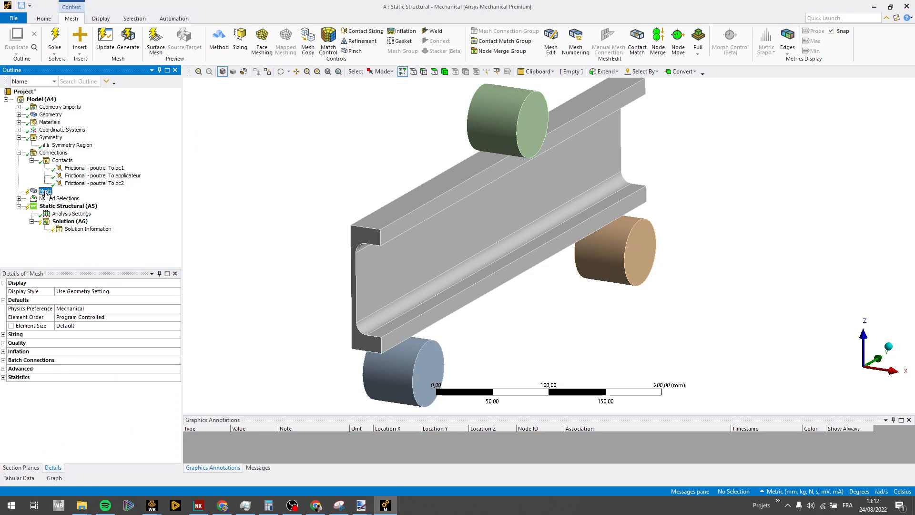
{"action": "right_click", "coordinate": [45, 193]}
{"action": "mouse_move", "coordinate": [108, 197]}
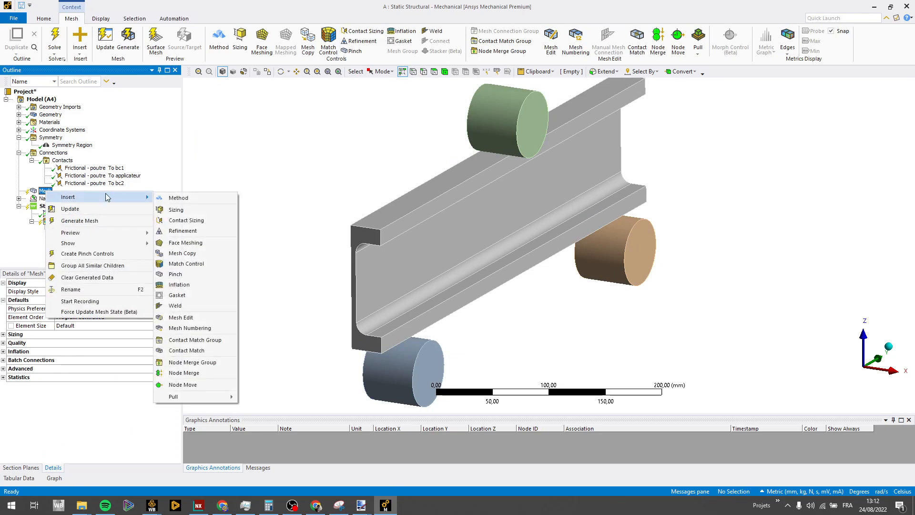
{"action": "left_click", "coordinate": [177, 197]}
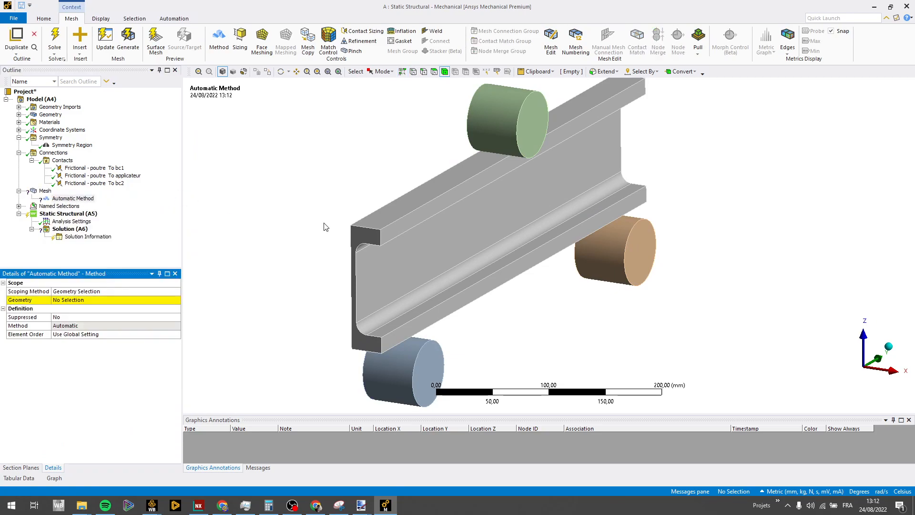
{"action": "left_click", "coordinate": [416, 244]}
{"action": "left_click", "coordinate": [67, 301]}
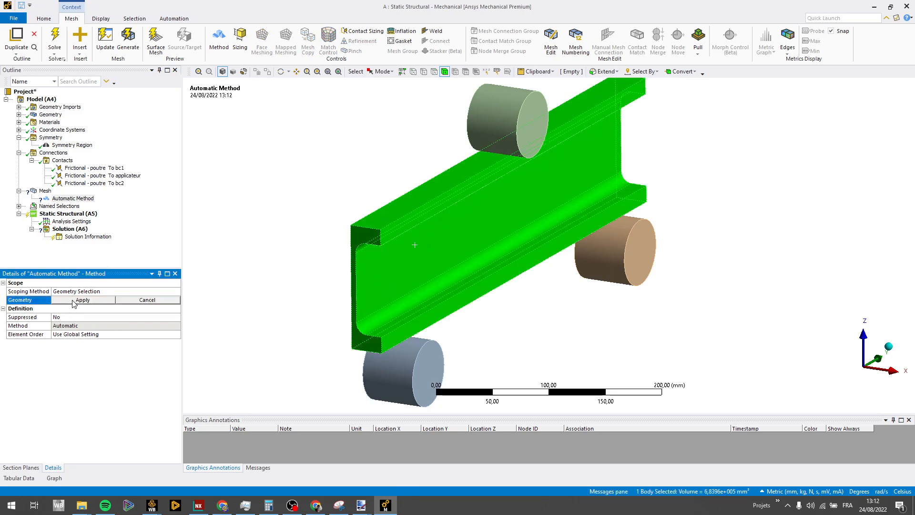
{"action": "left_click", "coordinate": [62, 300]}
{"action": "left_click", "coordinate": [177, 328]}
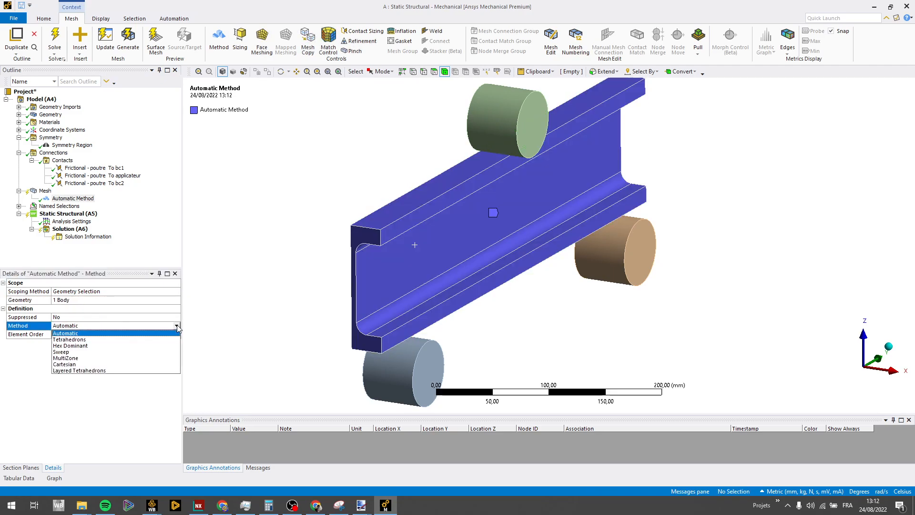
{"action": "left_click", "coordinate": [121, 353]}
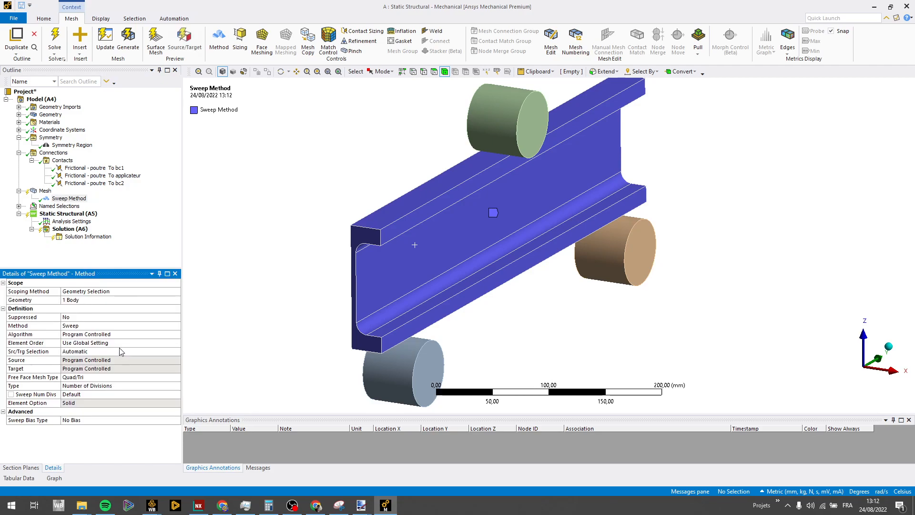
Generate the mesh, inspect it at the beam's end profile, and measure the vertical edge of the lower flange
{"action": "right_click", "coordinate": [46, 191]}
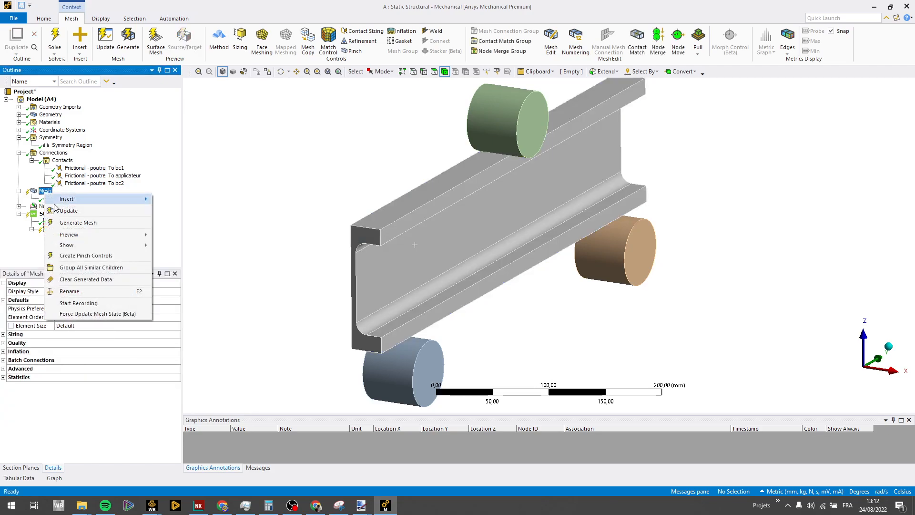
{"action": "left_click", "coordinate": [78, 222]}
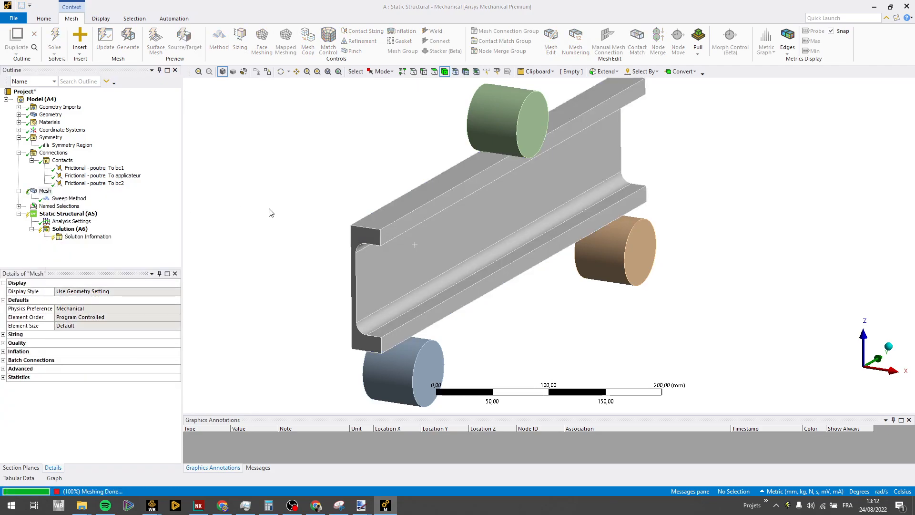
{"action": "middle_click_drag", "start_coordinate": [270, 214], "coordinate": [458, 181]}
{"action": "middle_click_drag", "start_coordinate": [457, 182], "coordinate": [417, 182]}
{"action": "middle_click_drag", "start_coordinate": [404, 214], "coordinate": [550, 204], "text": "ctrl"}
{"action": "middle_click_drag", "start_coordinate": [550, 205], "coordinate": [524, 198]}
{"action": "scroll", "coordinate": [496, 131], "scroll_direction": "up", "scroll_amount": 4}
{"action": "scroll", "coordinate": [496, 131], "scroll_direction": "up", "scroll_amount": 1}
{"action": "middle_click_drag", "start_coordinate": [454, 200], "coordinate": [468, 184], "text": "ctrl"}
{"action": "middle_click_drag", "start_coordinate": [378, 222], "coordinate": [418, 193], "text": "ctrl"}
{"action": "key", "text": "ctrl+e"}
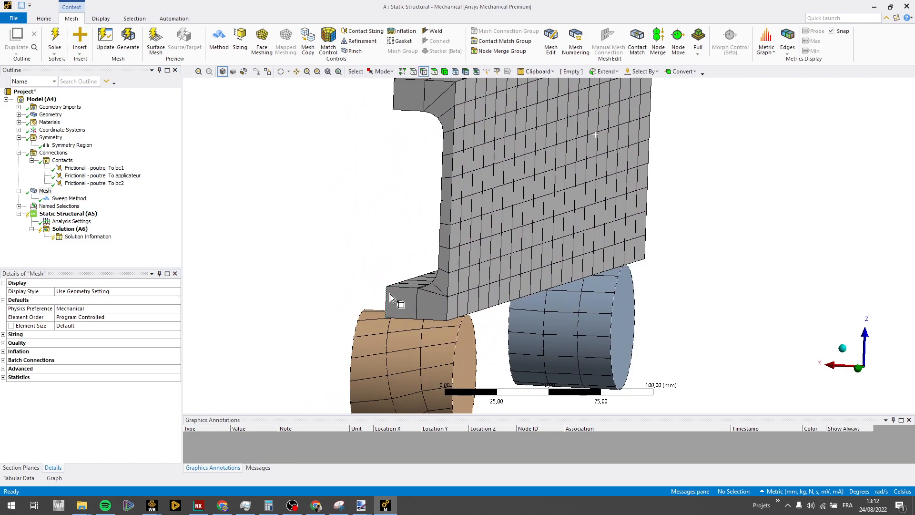
{"action": "left_click", "coordinate": [390, 295]}
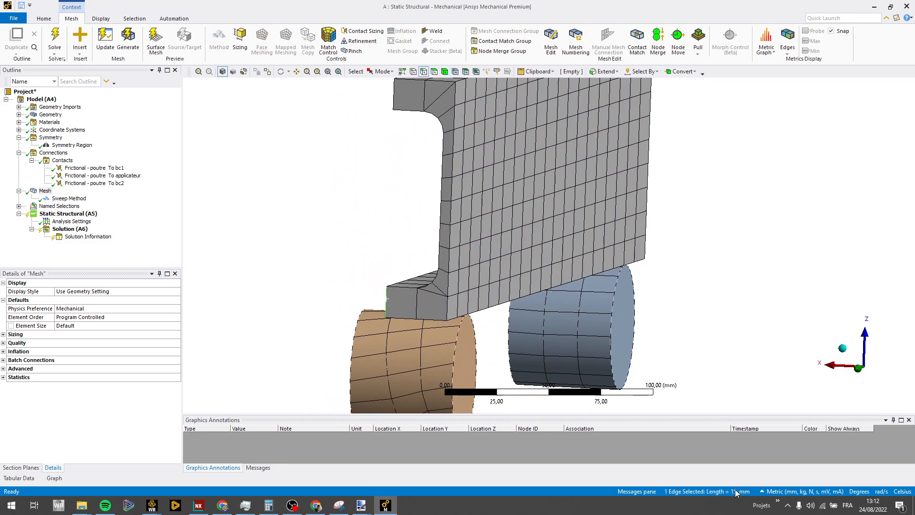
Add a mesh sizing scoped to the beam body with an element size of 5 mm and adjust its Behavior option
{"action": "right_click", "coordinate": [46, 189]}
{"action": "mouse_move", "coordinate": [79, 195]}
{"action": "left_click", "coordinate": [184, 204]}
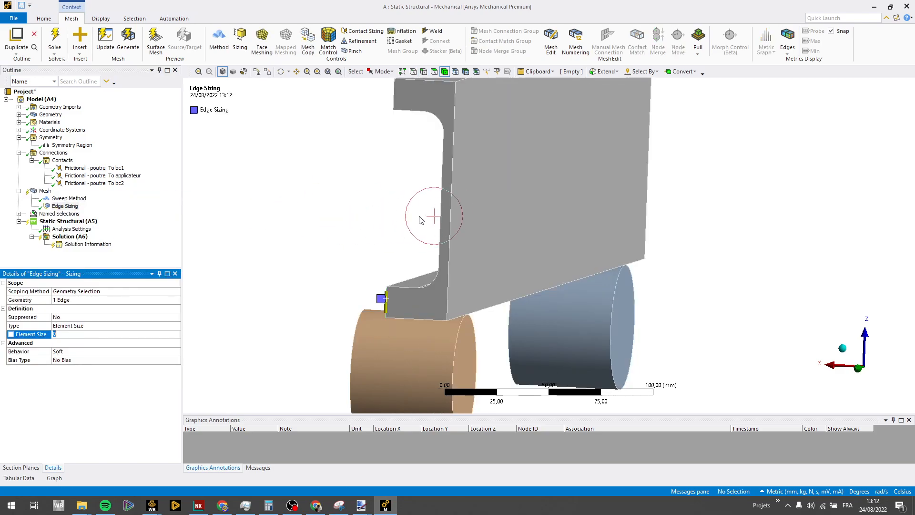
{"action": "left_click", "coordinate": [450, 191]}
{"action": "left_click", "coordinate": [74, 300]}
{"action": "left_click", "coordinate": [67, 300]}
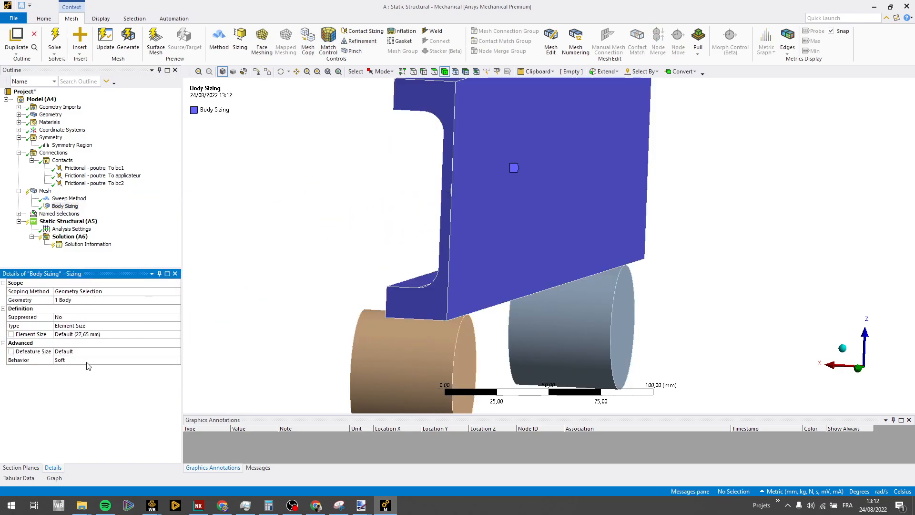
{"action": "left_click", "coordinate": [105, 334]}
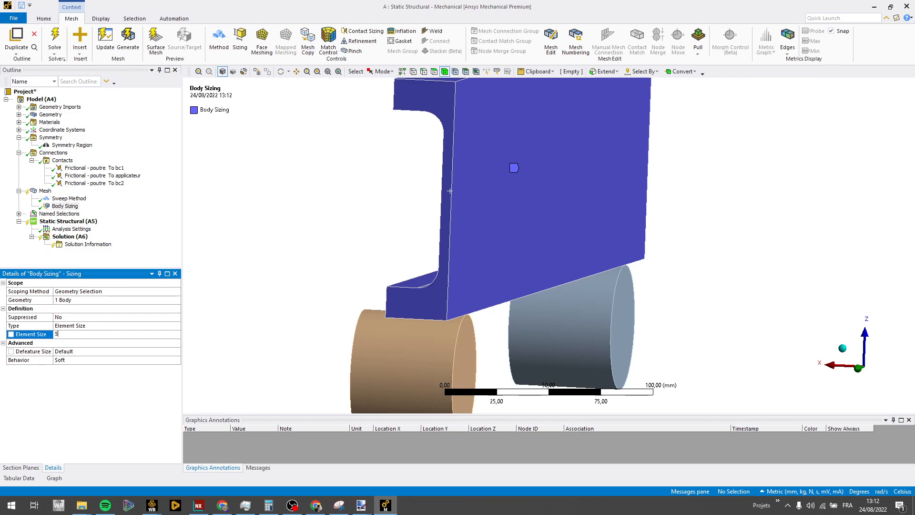
{"action": "left_click", "coordinate": [141, 360]}
{"action": "left_click", "coordinate": [178, 360]}
{"action": "left_click", "coordinate": [147, 375]}
Add a face sizing on the curved faces of the three cylinders and define its element size
{"action": "left_click", "coordinate": [45, 191]}
{"action": "right_click", "coordinate": [44, 191]}
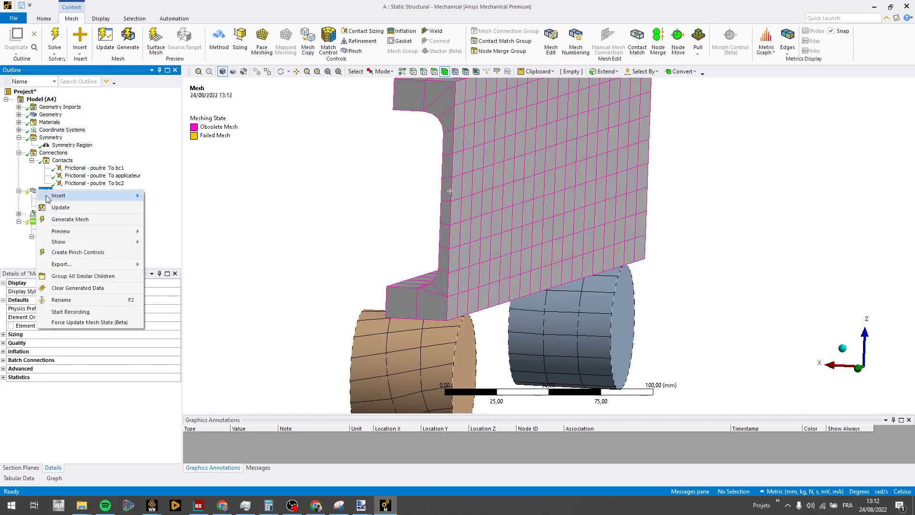
{"action": "left_click", "coordinate": [184, 211]}
{"action": "left_click", "coordinate": [424, 365]}
{"action": "left_click", "coordinate": [588, 317], "text": "ctrl"}
{"action": "middle_click_drag", "start_coordinate": [546, 112], "coordinate": [496, 285], "text": "ctrl"}
{"action": "left_click", "coordinate": [478, 154], "text": "ctrl"}
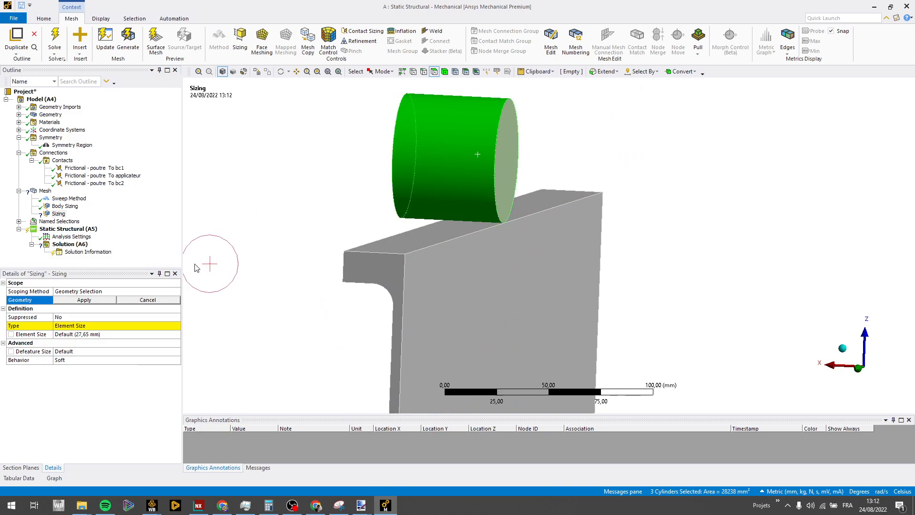
{"action": "left_click", "coordinate": [67, 300]}
{"action": "left_click", "coordinate": [90, 334]}
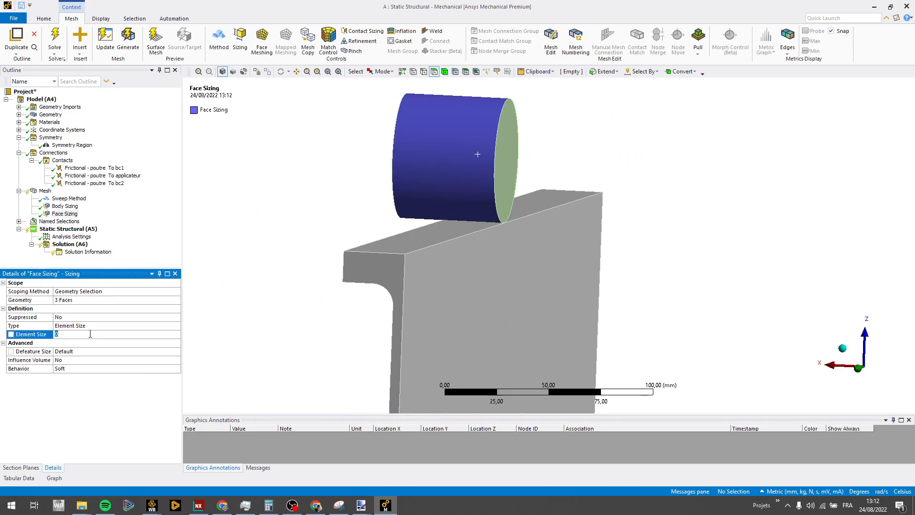
Regenerate the mesh with the new sizings and inspect the refined beam and cylinders
{"action": "right_click", "coordinate": [47, 191]}
{"action": "left_click", "coordinate": [71, 221]}
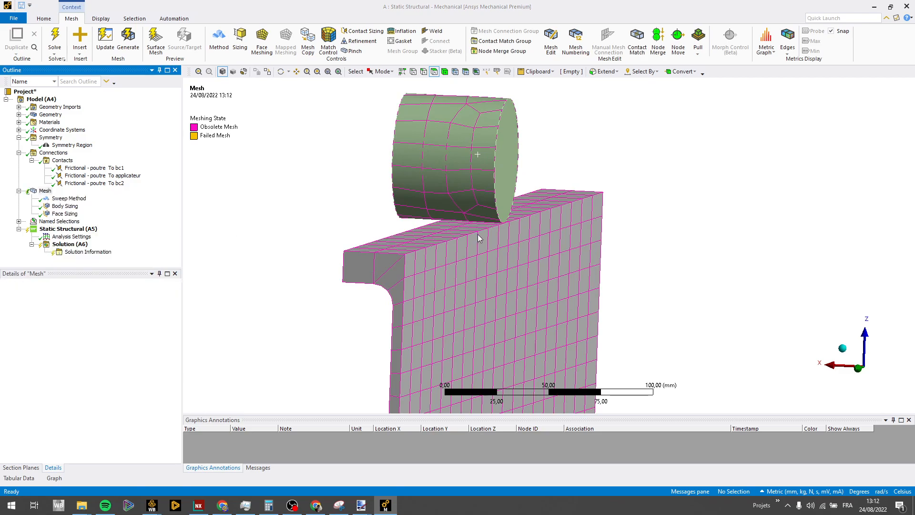
{"action": "middle_click_drag", "start_coordinate": [481, 259], "coordinate": [461, 184], "text": "ctrl"}
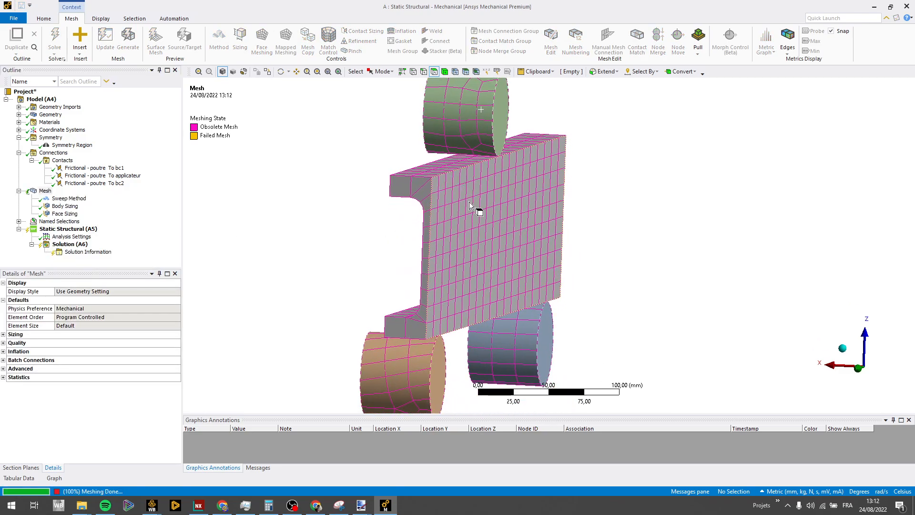
{"action": "middle_click_drag", "start_coordinate": [433, 231], "coordinate": [508, 262]}
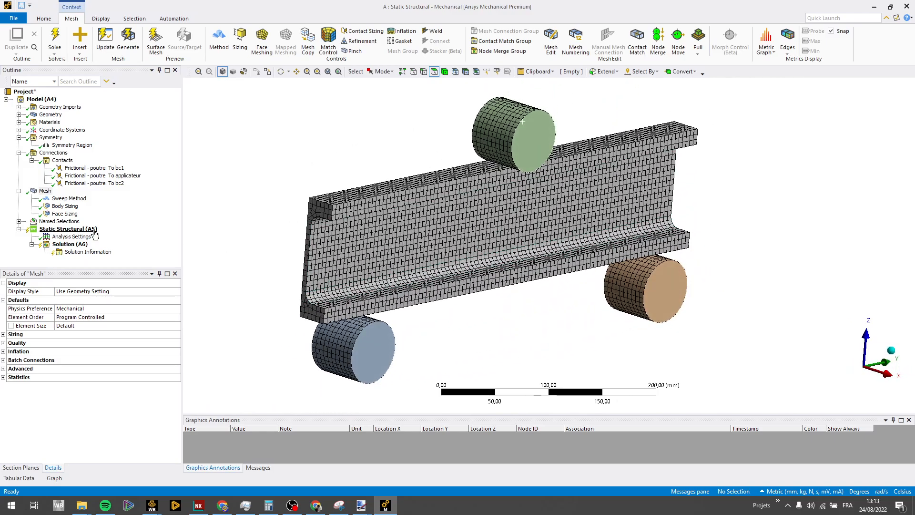
Add a fixed body-to-ground joint on the curved face of support cylinder bc1
{"action": "left_click", "coordinate": [52, 153]}
{"action": "middle_click_drag", "start_coordinate": [370, 267], "coordinate": [379, 280]}
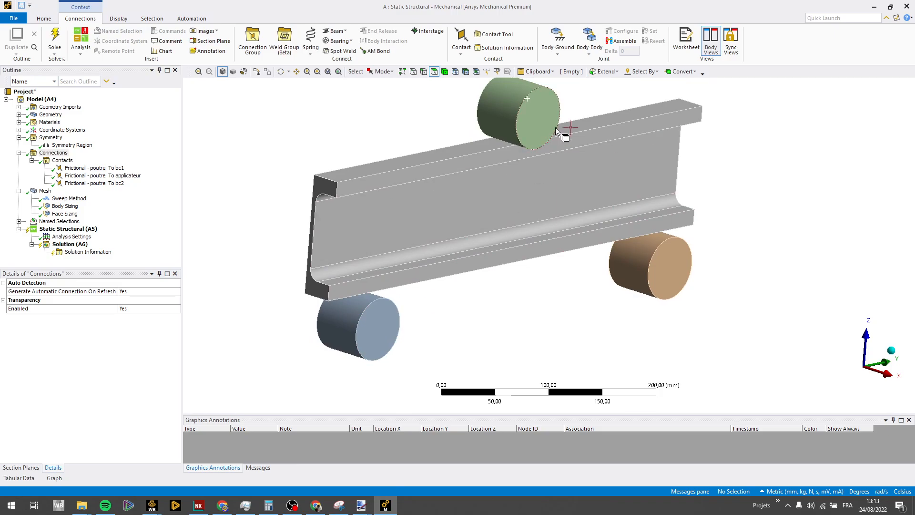
{"action": "left_click", "coordinate": [343, 318]}
{"action": "left_click", "coordinate": [558, 48]}
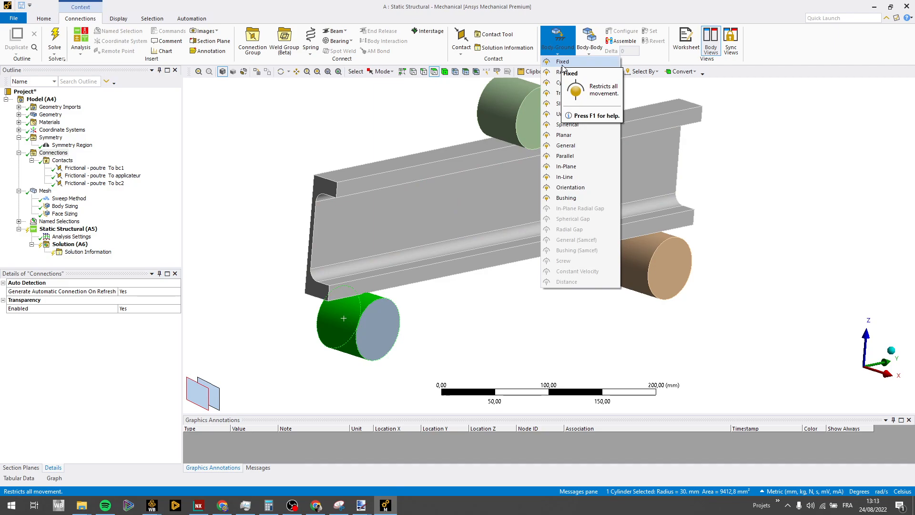
{"action": "left_click", "coordinate": [562, 64]}
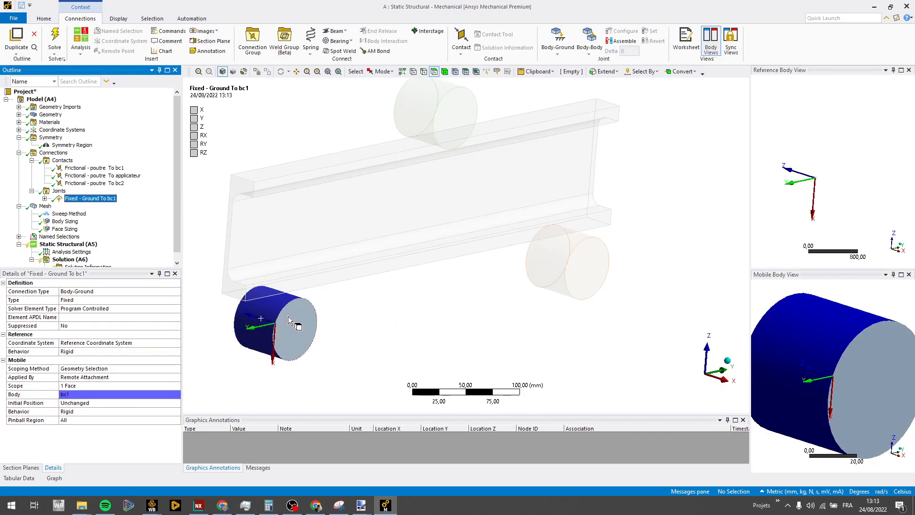
Add a fixed body-to-ground joint on the curved face of support cylinder bc2
{"action": "middle_click_drag", "start_coordinate": [288, 321], "coordinate": [395, 295]}
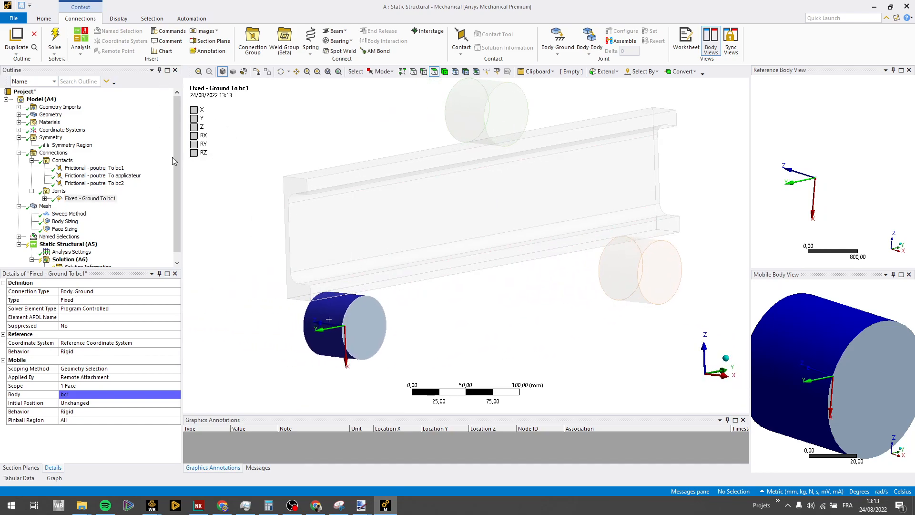
{"action": "left_click", "coordinate": [612, 270]}
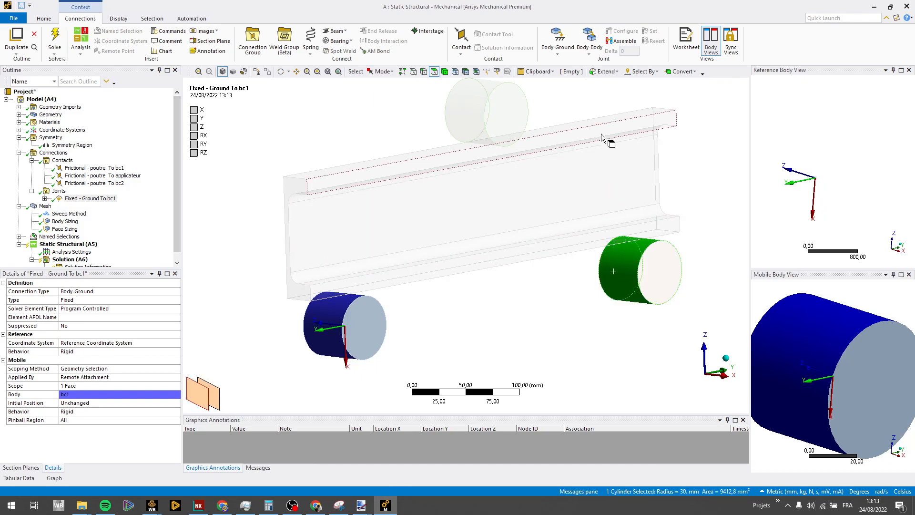
{"action": "left_click", "coordinate": [558, 45]}
{"action": "left_click", "coordinate": [568, 62]}
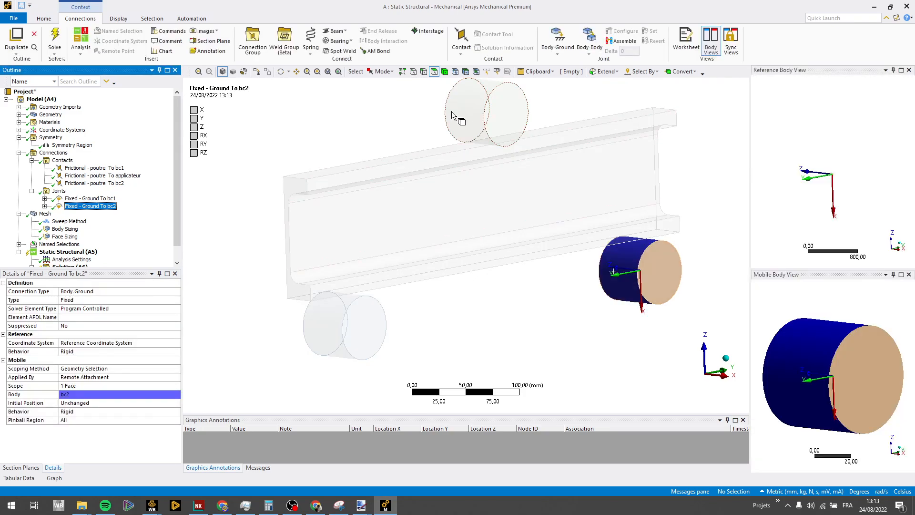
Add a general body-to-ground joint on the curved face of the applicateur cylinder and set its Translation X to Free
{"action": "left_click", "coordinate": [459, 106]}
{"action": "left_click", "coordinate": [558, 43]}
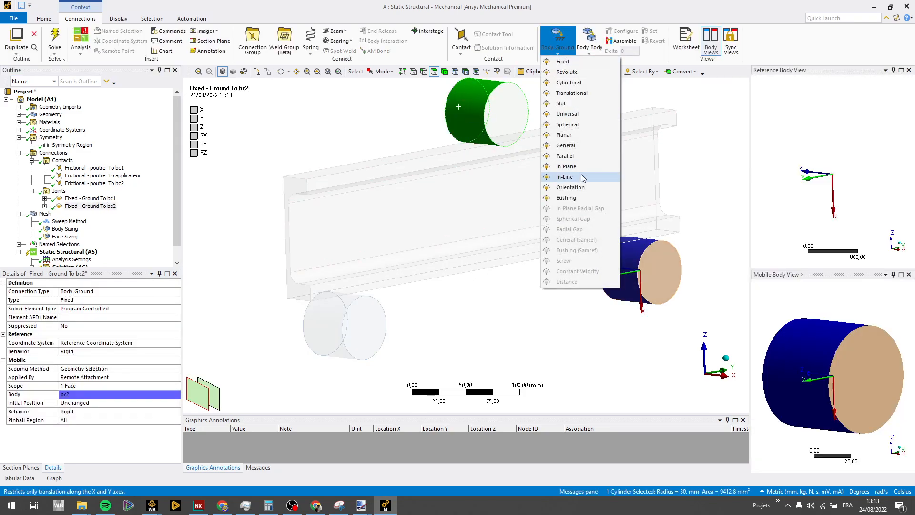
{"action": "left_click", "coordinate": [579, 146]}
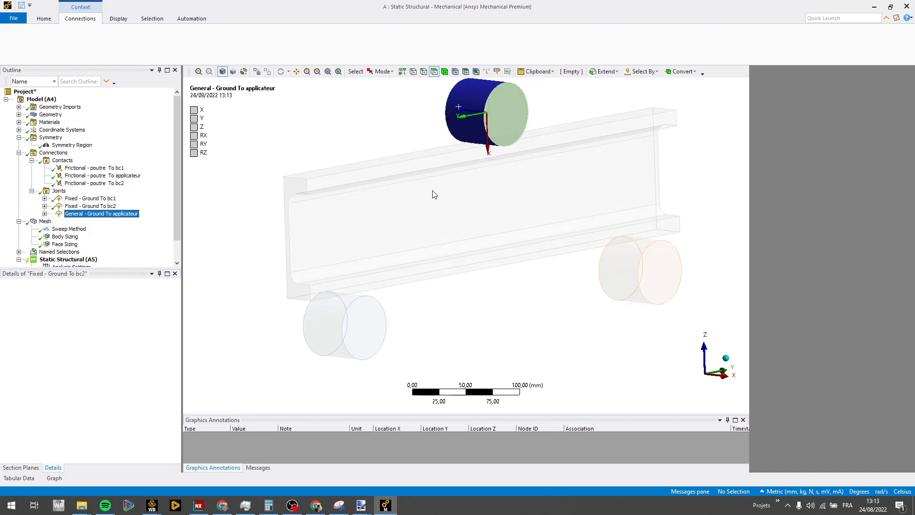
{"action": "middle_click_drag", "start_coordinate": [447, 191], "coordinate": [457, 128]}
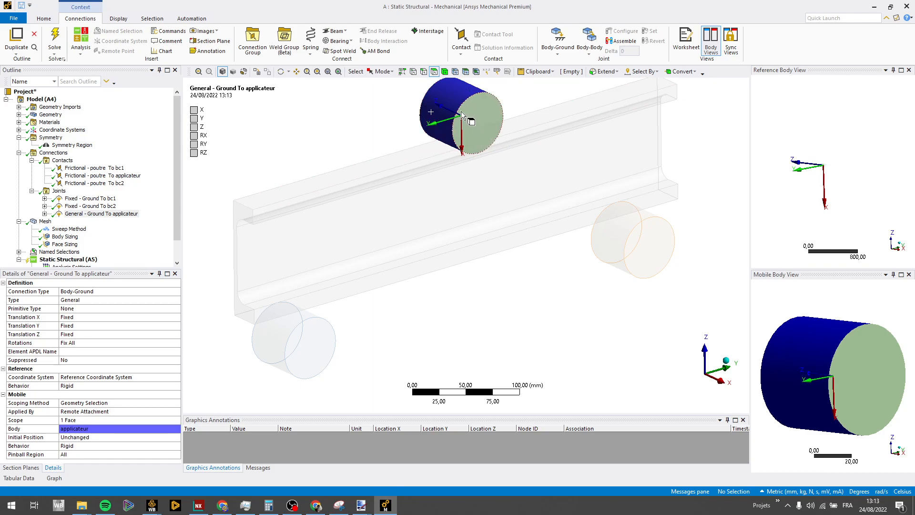
{"action": "double_click", "coordinate": [165, 318]}
Insert a Contact Tool with a Status result under Connections and generate the initial contact results
{"action": "scroll", "coordinate": [148, 229], "scroll_direction": "down", "scroll_amount": 1}
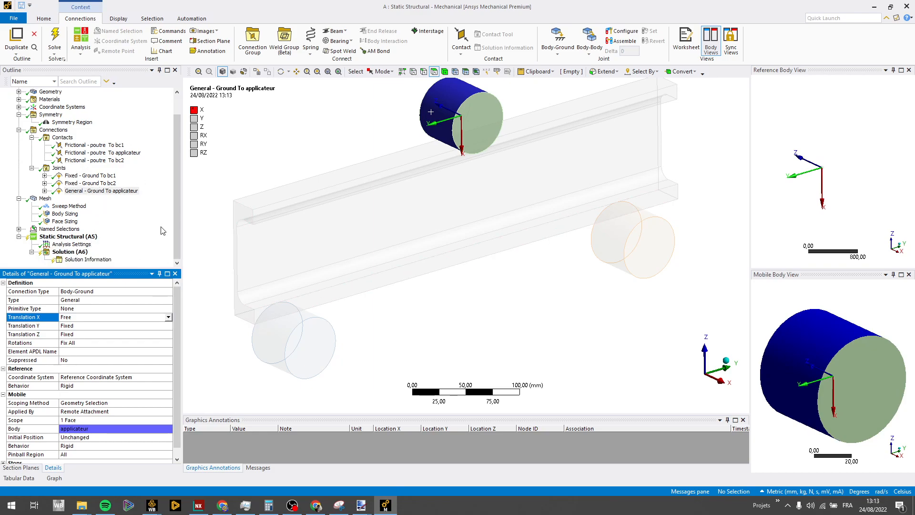
{"action": "right_click", "coordinate": [61, 130]}
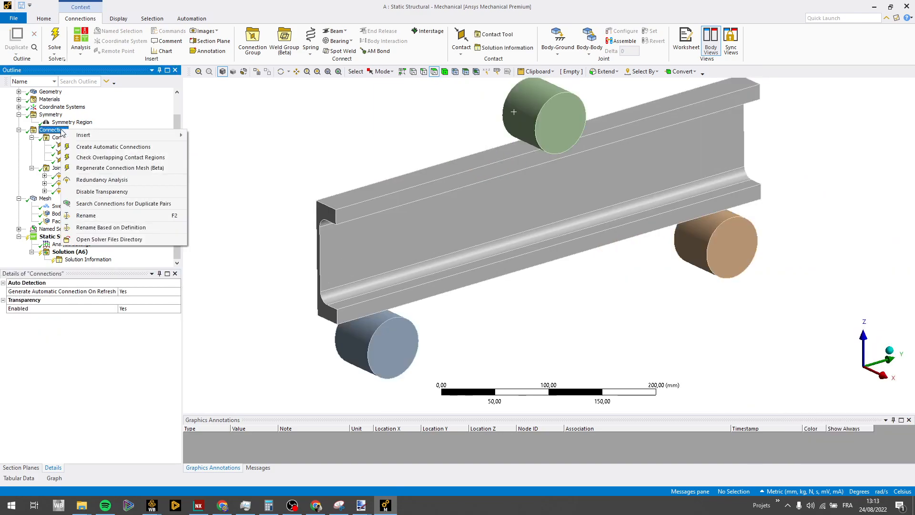
{"action": "mouse_move", "coordinate": [76, 135]}
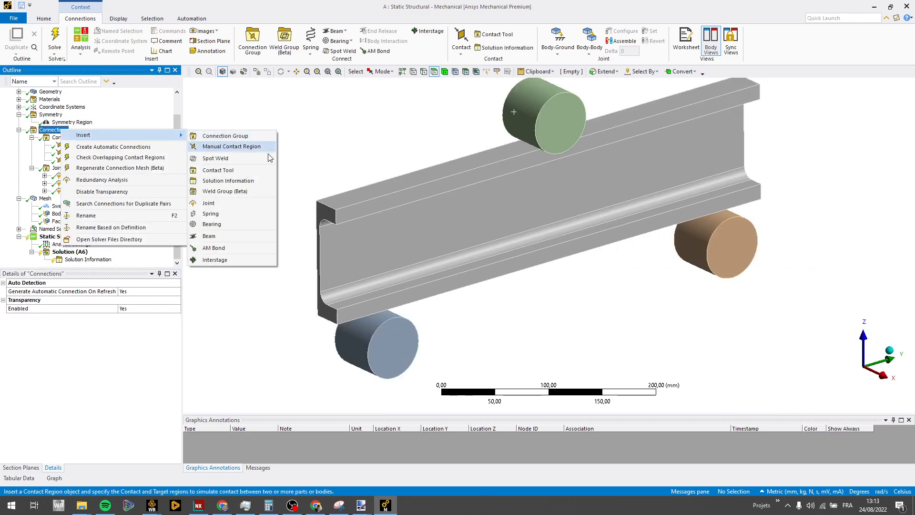
{"action": "left_click", "coordinate": [264, 170]}
{"action": "right_click", "coordinate": [69, 202]}
{"action": "mouse_move", "coordinate": [81, 206]}
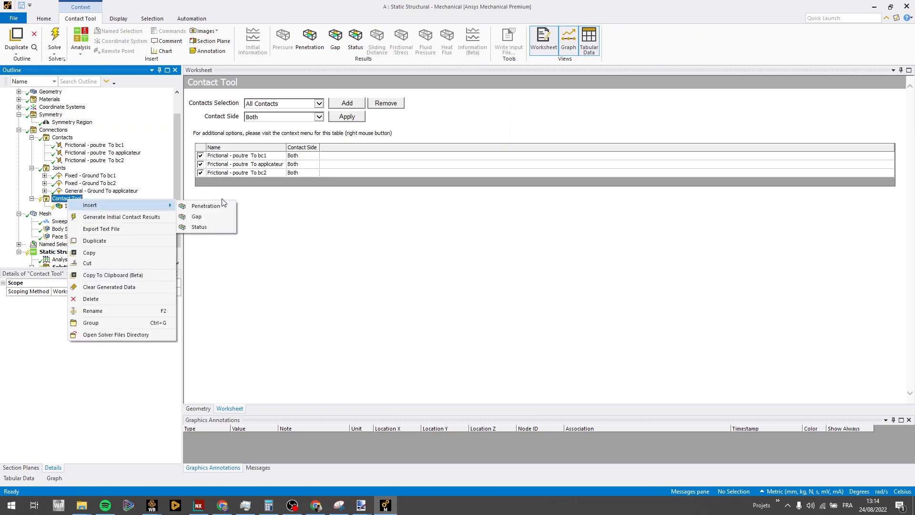
{"action": "left_click", "coordinate": [218, 228]}
{"action": "right_click", "coordinate": [73, 214]}
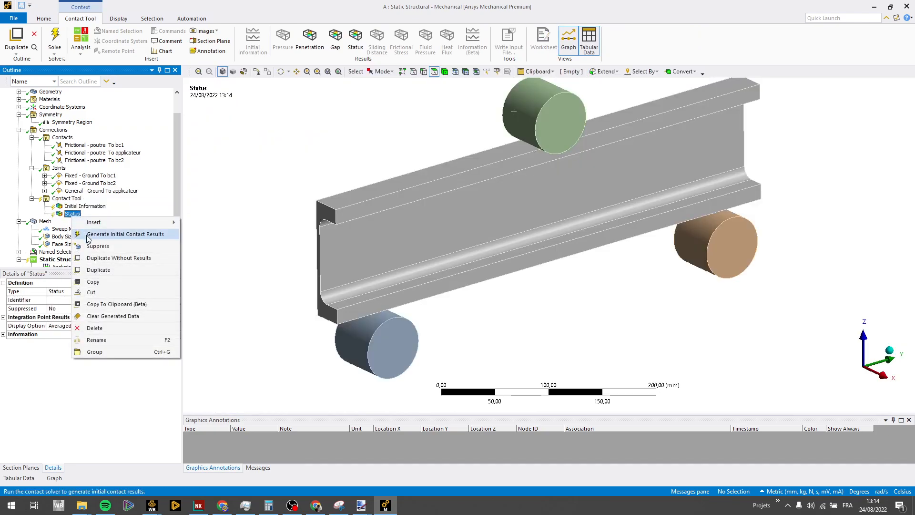
{"action": "left_click", "coordinate": [88, 234]}
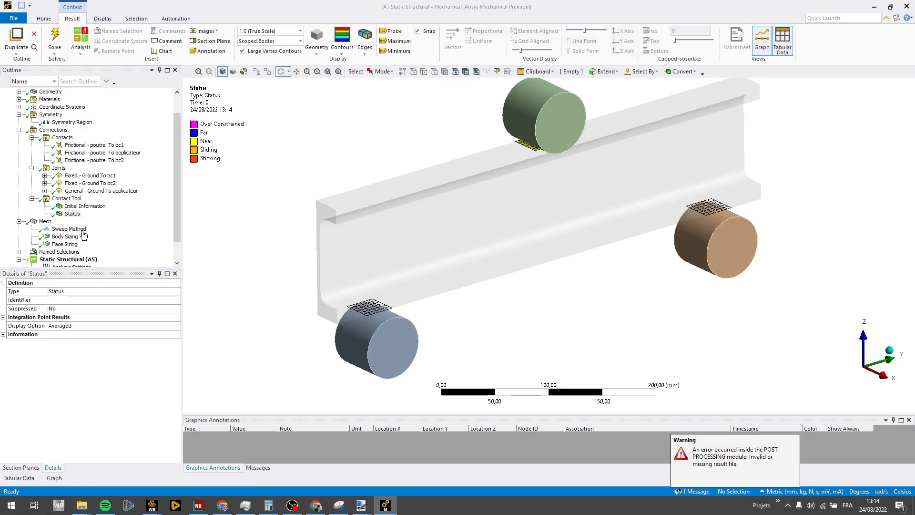
Review the initial contact information, and hide the three cylinders to examine the contact status on the beam
{"action": "left_click", "coordinate": [102, 208]}
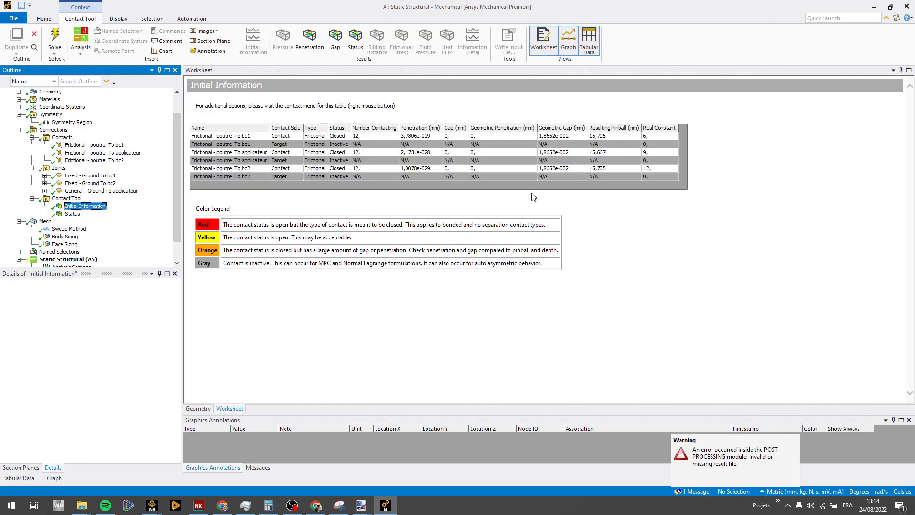
{"action": "left_click", "coordinate": [73, 214]}
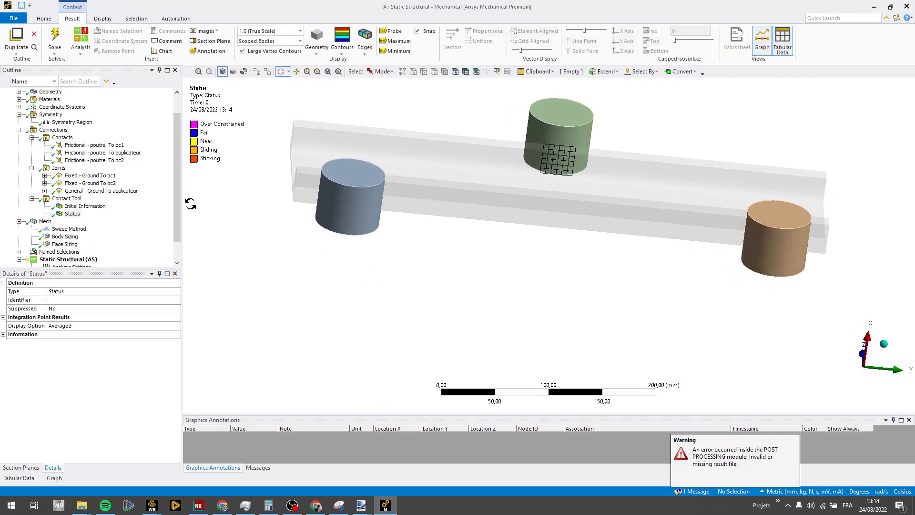
{"action": "left_click", "coordinate": [46, 221]}
{"action": "left_click", "coordinate": [336, 199]}
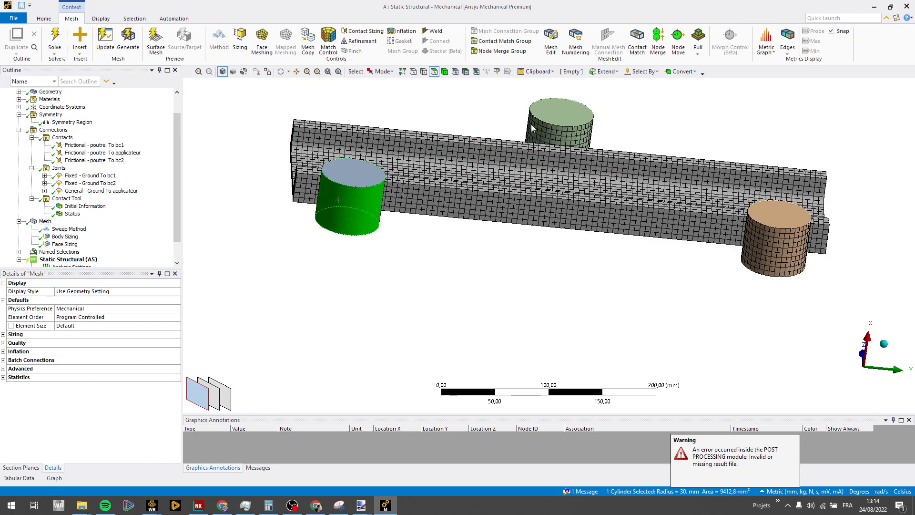
{"action": "left_click", "coordinate": [561, 112], "text": "ctrl"}
{"action": "left_click", "coordinate": [772, 250], "text": "ctrl"}
{"action": "right_click", "coordinate": [772, 250]}
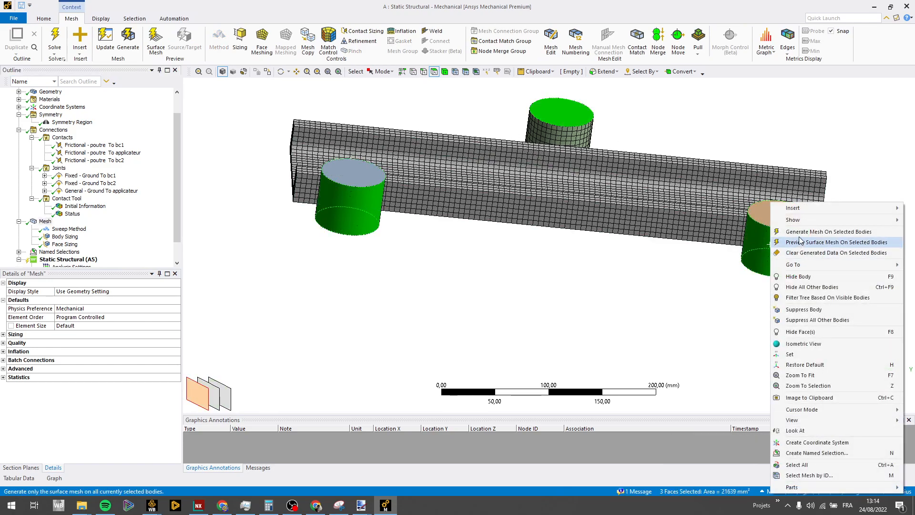
{"action": "left_click", "coordinate": [774, 274]}
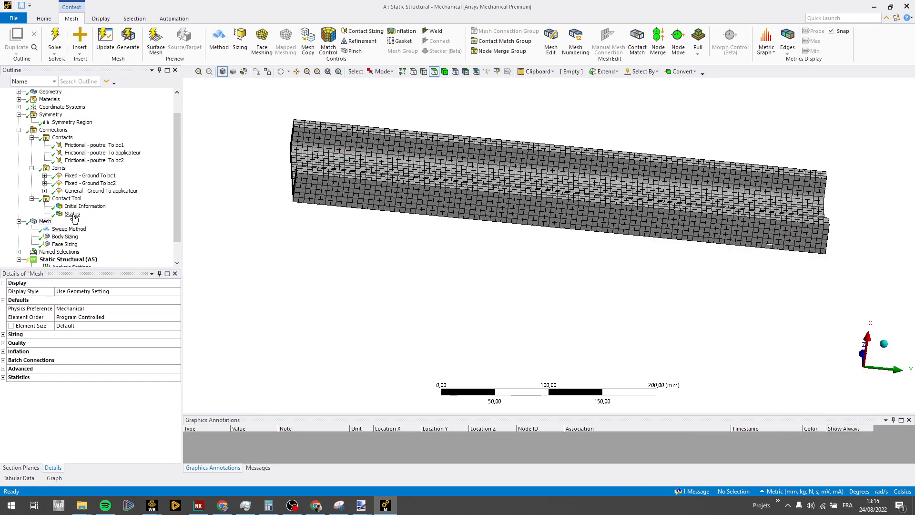
{"action": "left_click", "coordinate": [72, 213]}
{"action": "left_click_drag", "start_coordinate": [449, 182], "coordinate": [617, 242]}
Show all bodies again in the contact status plot
{"action": "right_click", "coordinate": [653, 252]}
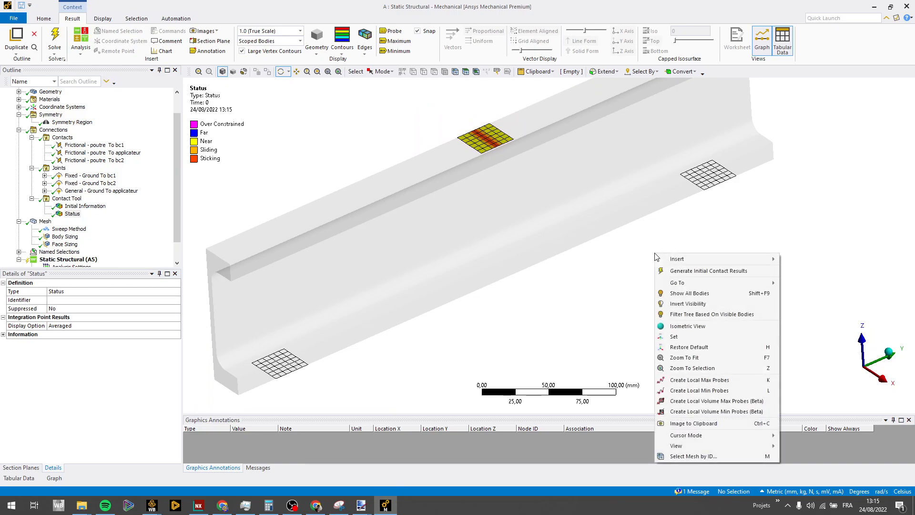
{"action": "left_click", "coordinate": [686, 292]}
{"action": "scroll", "coordinate": [573, 252], "scroll_direction": "down", "scroll_amount": 3}
{"action": "middle_click_drag", "start_coordinate": [513, 255], "coordinate": [547, 226], "text": "ctrl"}
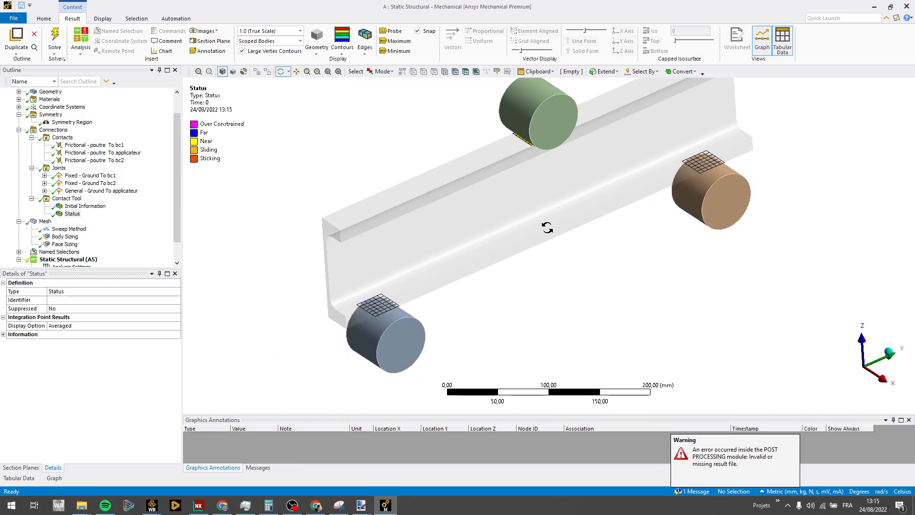
Insert a joint load in the Static Structural analysis and assign it to the General - Ground To applicateur joint
{"action": "scroll", "coordinate": [138, 235], "scroll_direction": "down", "scroll_amount": 1}
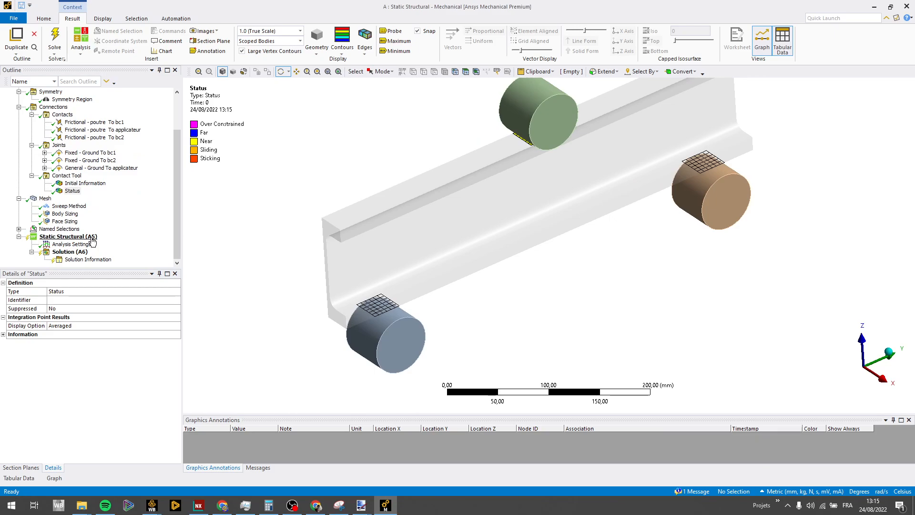
{"action": "left_click", "coordinate": [92, 240]}
{"action": "right_click", "coordinate": [92, 238]}
{"action": "mouse_move", "coordinate": [121, 244]}
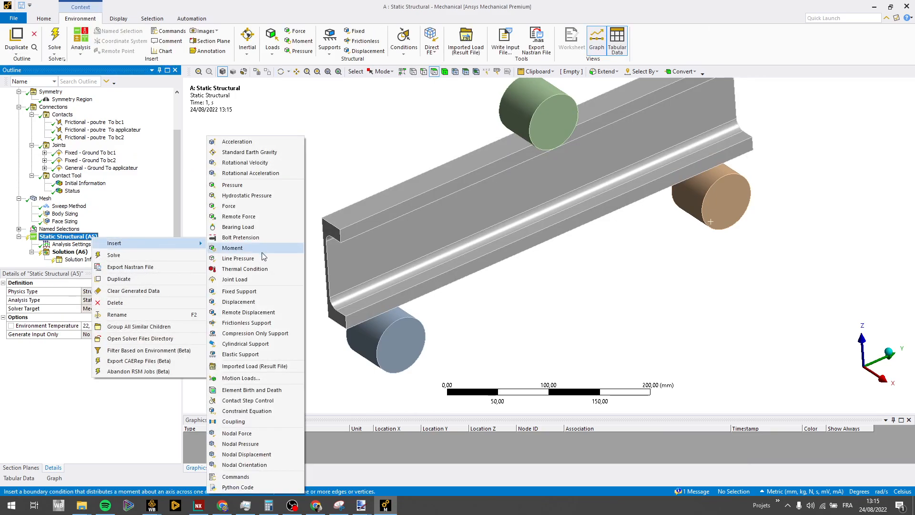
{"action": "left_click", "coordinate": [236, 279]}
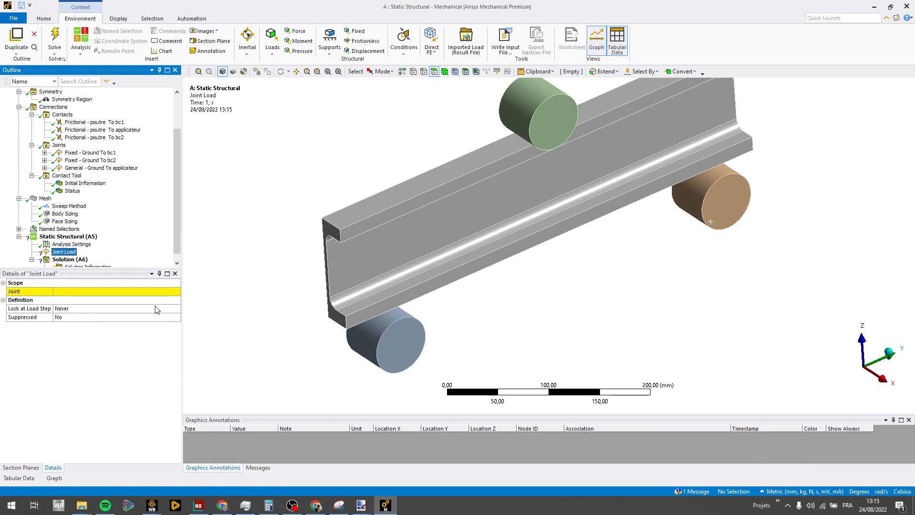
{"action": "left_click", "coordinate": [175, 292]}
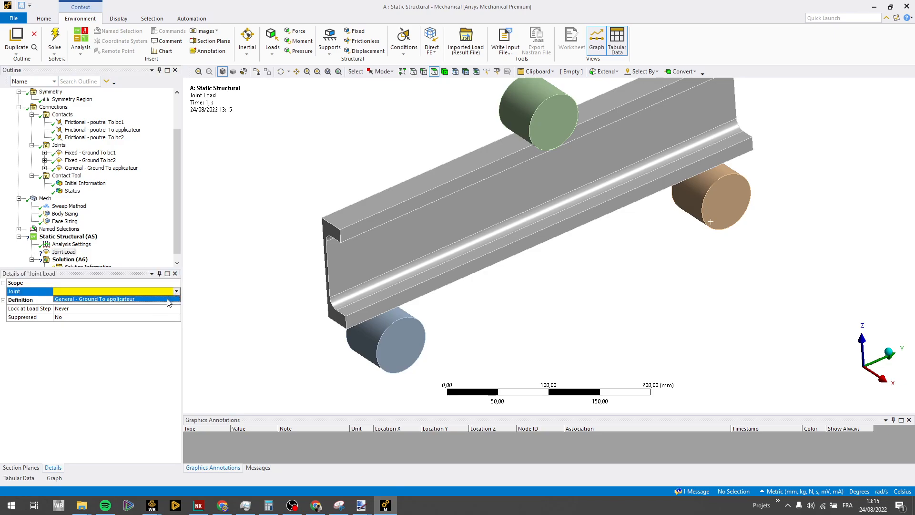
{"action": "left_click", "coordinate": [169, 300]}
{"action": "middle_click_drag", "start_coordinate": [500, 194], "coordinate": [520, 181]}
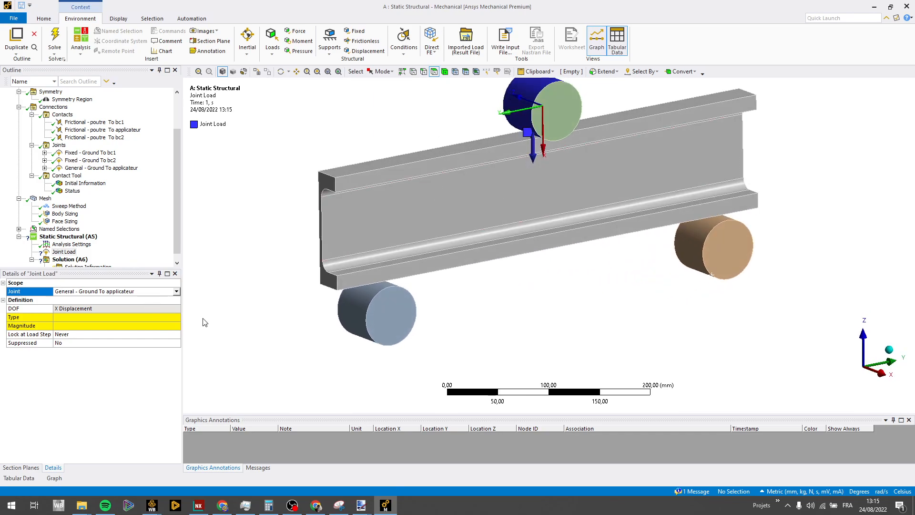
Set the joint load's type to Force with a magnitude of 500 N
{"action": "left_click", "coordinate": [178, 318]}
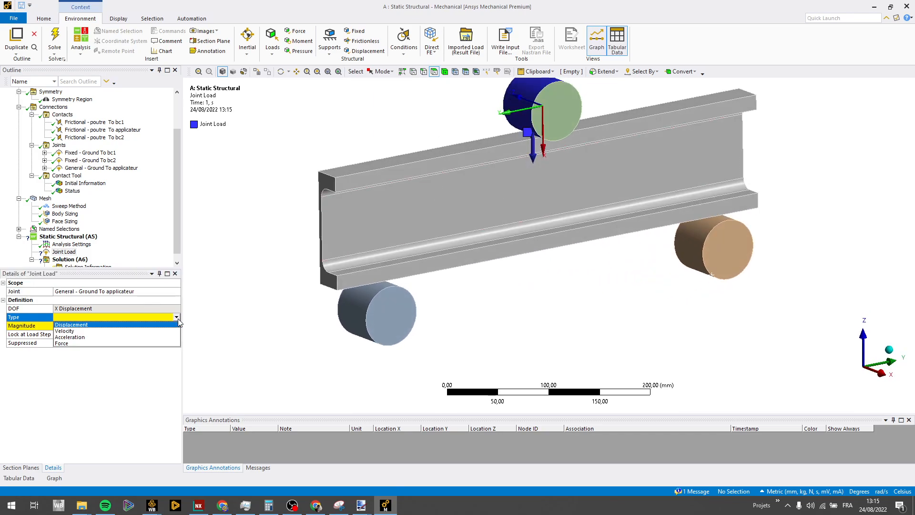
{"action": "left_click", "coordinate": [144, 343]}
{"action": "left_click", "coordinate": [120, 326]}
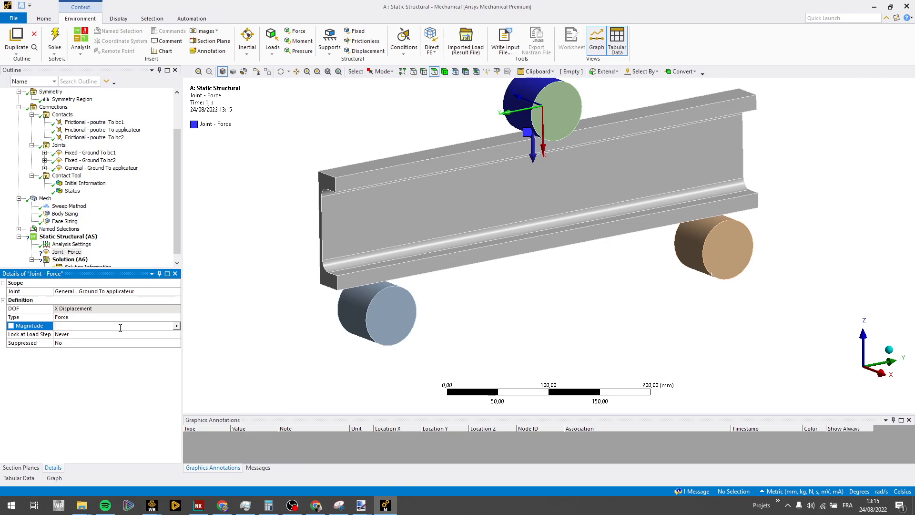
{"action": "type", "text": "500"}
{"action": "key", "text": "Return"}
{"action": "middle_click_drag", "start_coordinate": [388, 167], "coordinate": [415, 176]}
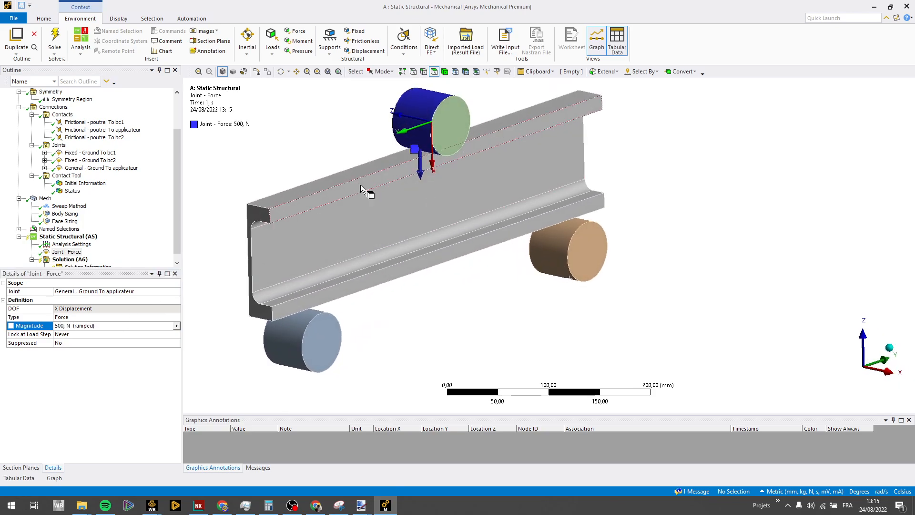
Solve the Static Structural analysis
{"action": "right_click", "coordinate": [64, 238]}
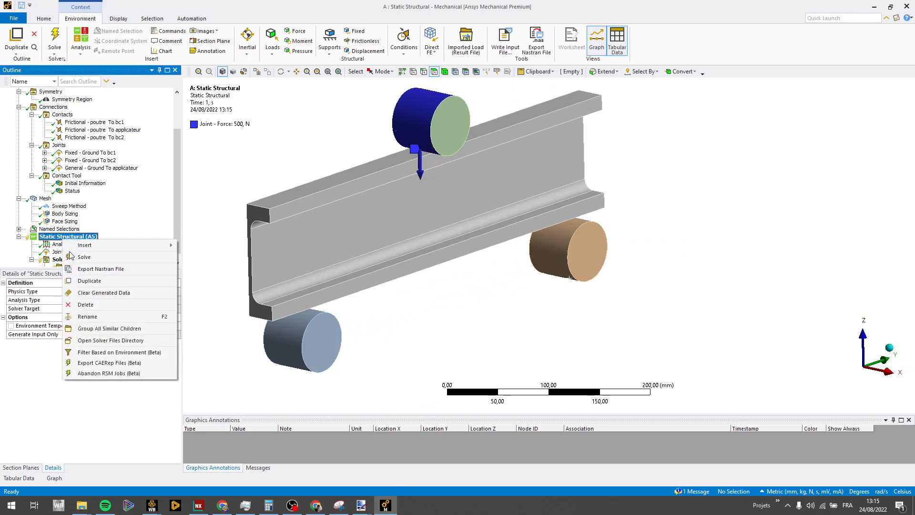
{"action": "left_click", "coordinate": [72, 257]}
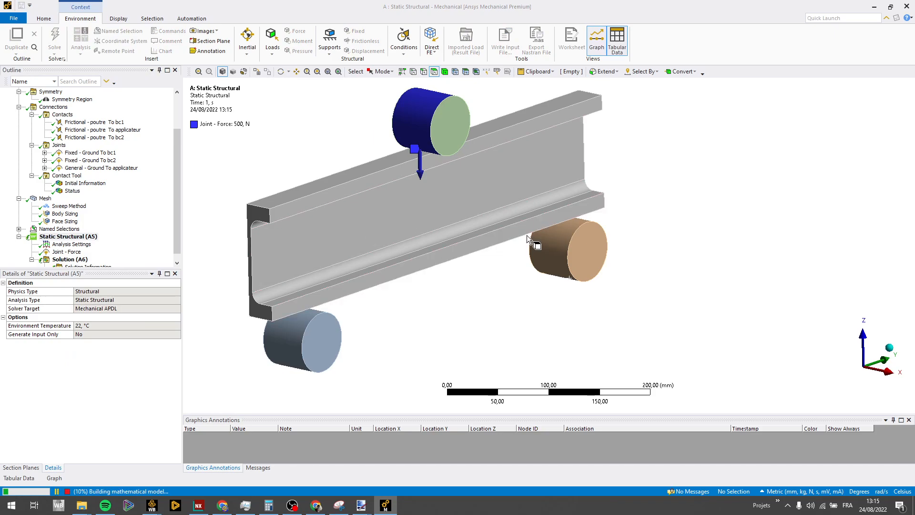
{"action": "left_click", "coordinate": [891, 373]}
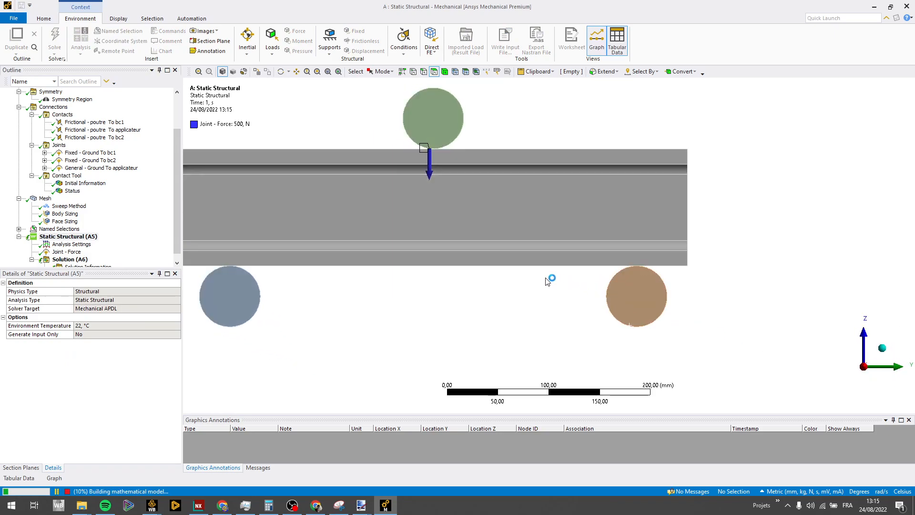
{"action": "middle_click_drag", "start_coordinate": [441, 258], "coordinate": [450, 229], "text": "ctrl"}
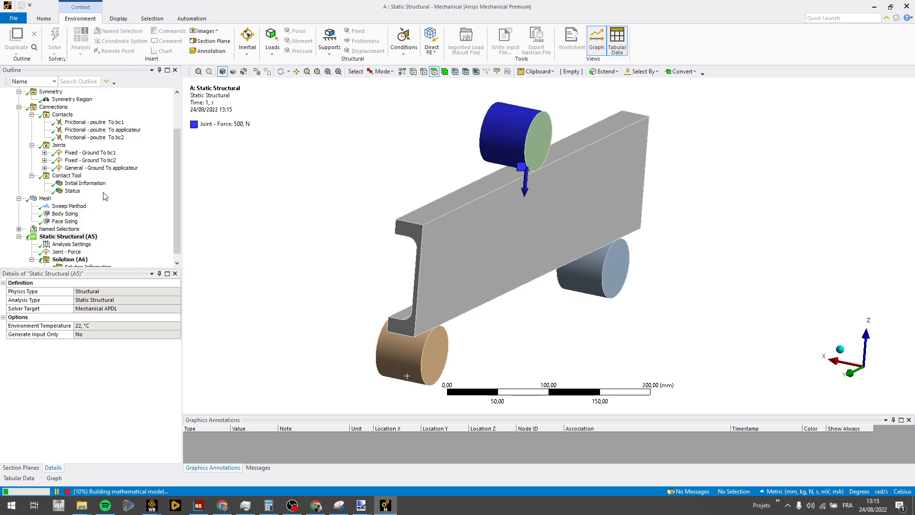
{"action": "scroll", "coordinate": [106, 198], "scroll_direction": "down", "scroll_amount": 1}
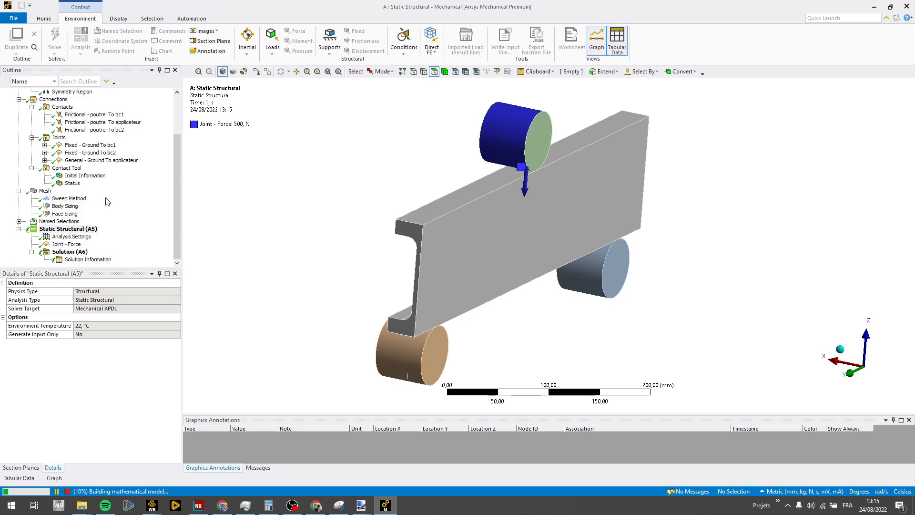
Open the Solution Information and set its solution output to Force Convergence
{"action": "left_click", "coordinate": [86, 261]}
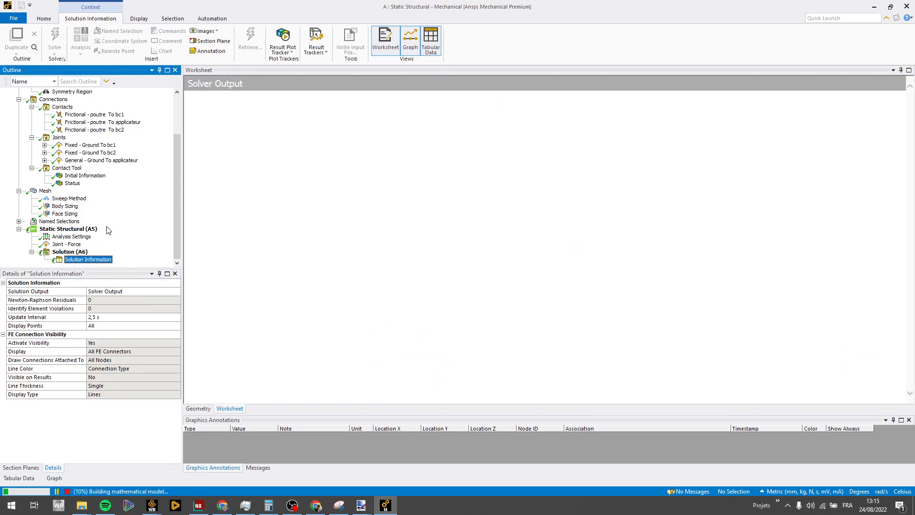
{"action": "left_click", "coordinate": [178, 292]}
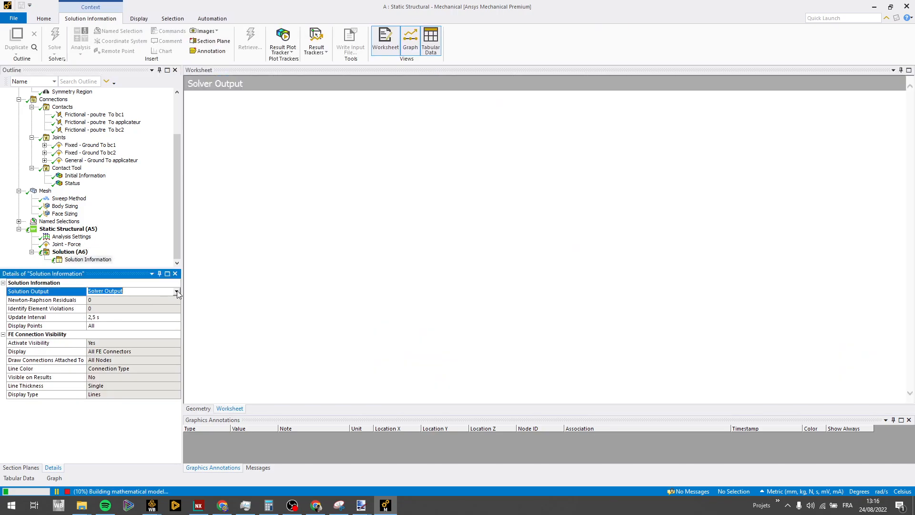
{"action": "left_click", "coordinate": [178, 292]}
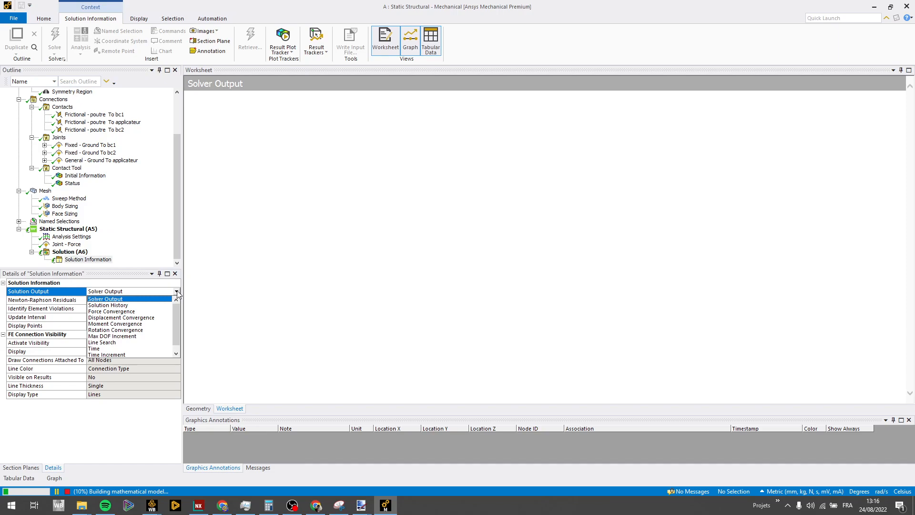
{"action": "left_click", "coordinate": [270, 242]}
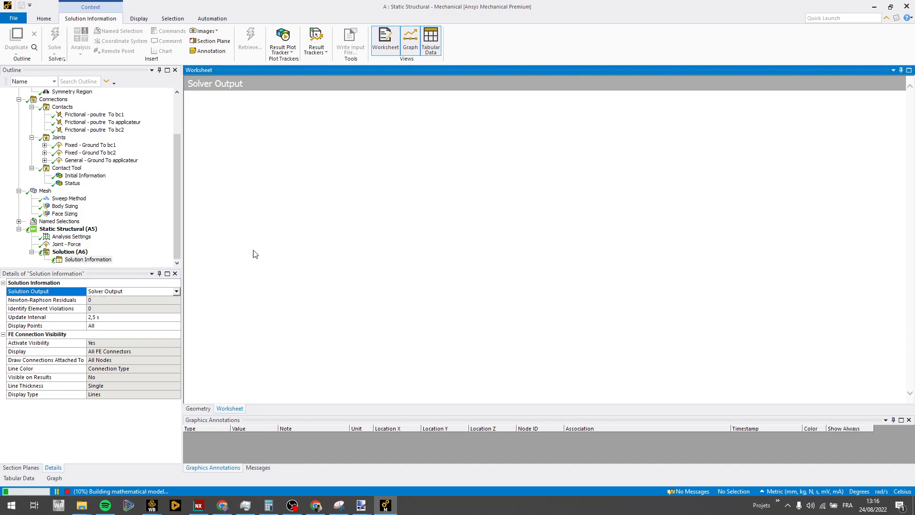
{"action": "left_click", "coordinate": [176, 291]}
{"action": "left_click", "coordinate": [176, 292]}
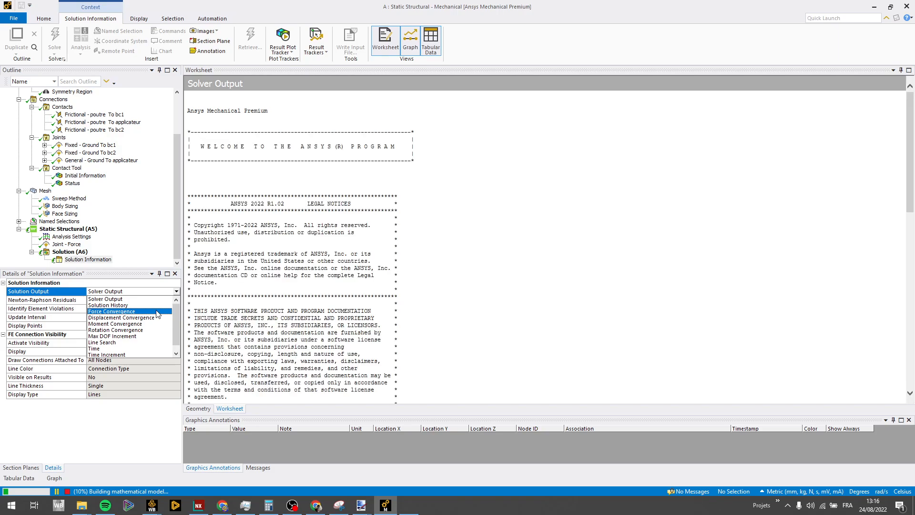
{"action": "left_click", "coordinate": [172, 293]}
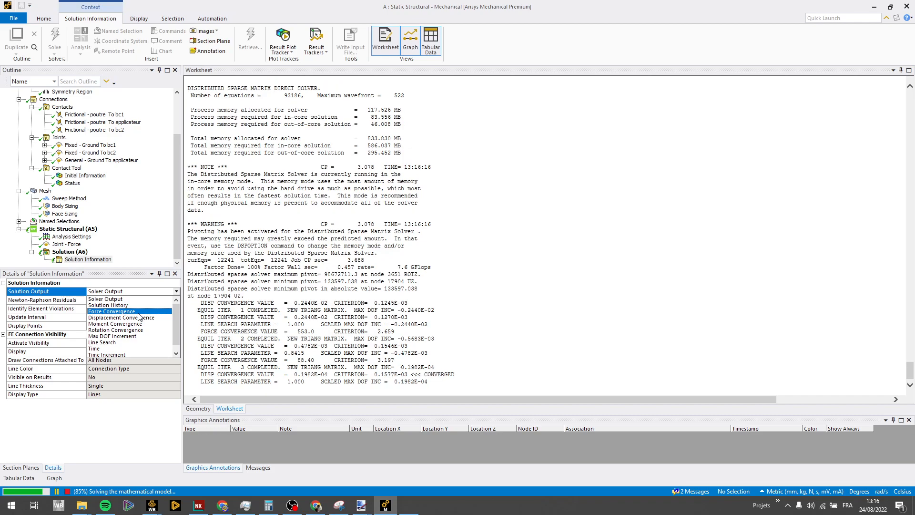
{"action": "left_click", "coordinate": [391, 305]}
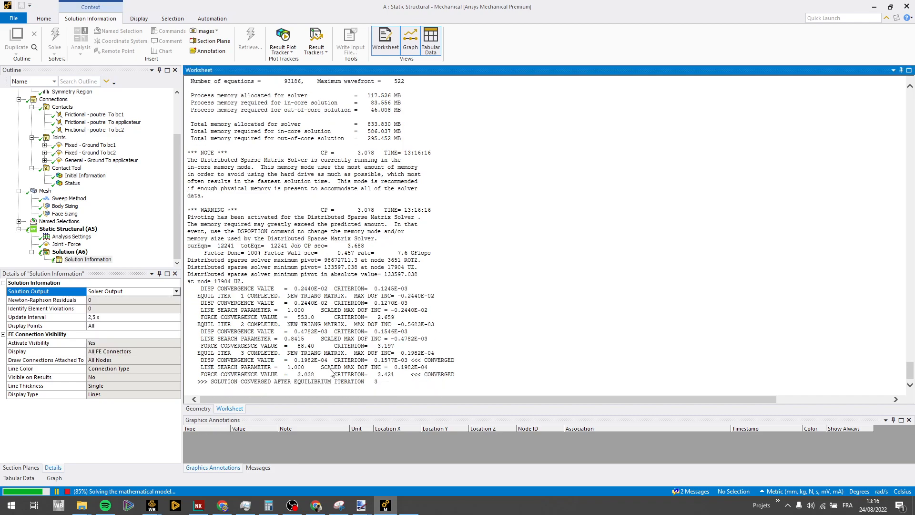
{"action": "scroll", "coordinate": [168, 295], "scroll_direction": "down", "scroll_amount": 1}
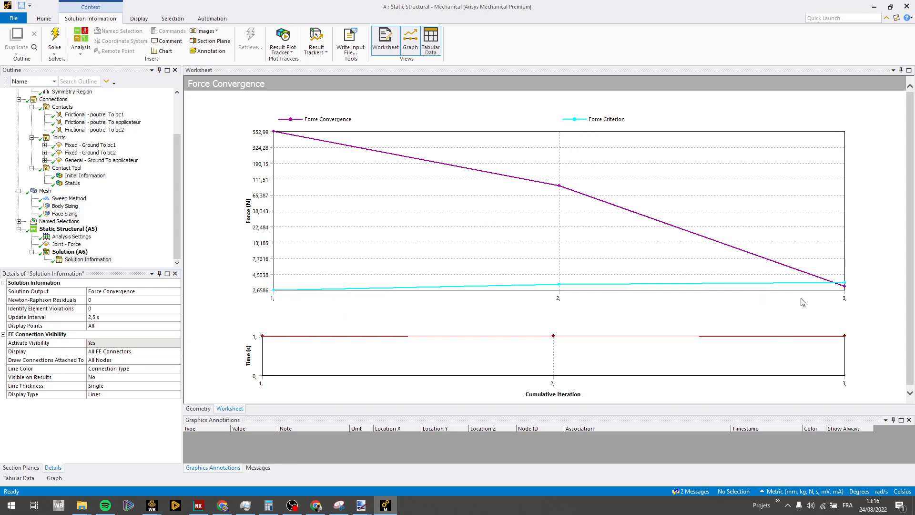
Insert a Total Deformation result for all bodies in the Solution
{"action": "right_click", "coordinate": [71, 253]}
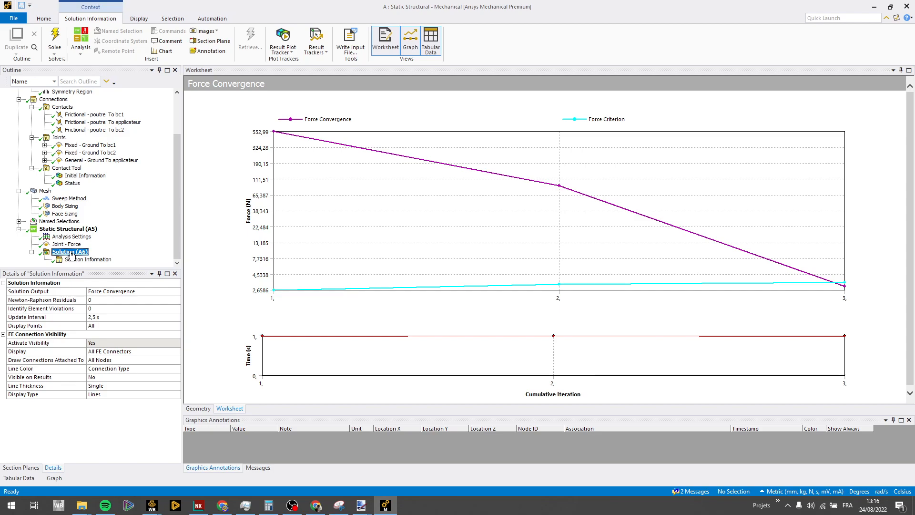
{"action": "mouse_move", "coordinate": [96, 256]}
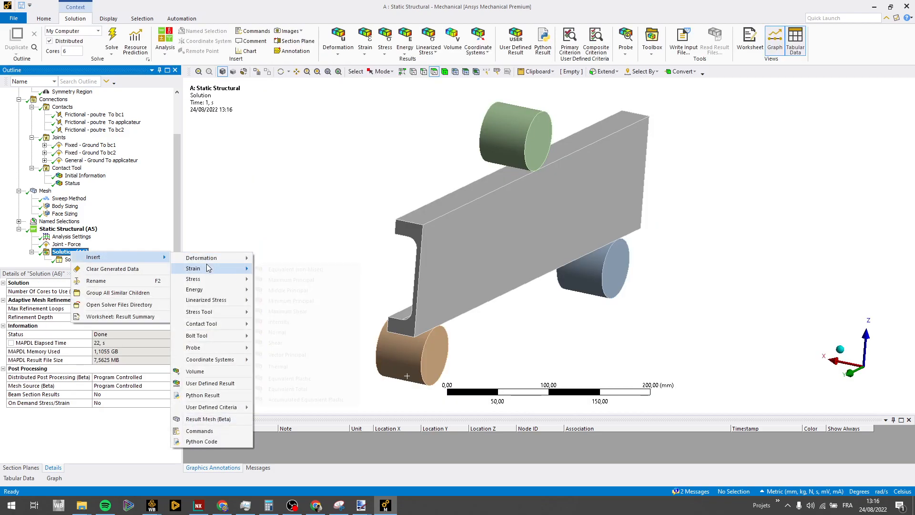
{"action": "mouse_move", "coordinate": [205, 257]}
{"action": "left_click", "coordinate": [283, 259]}
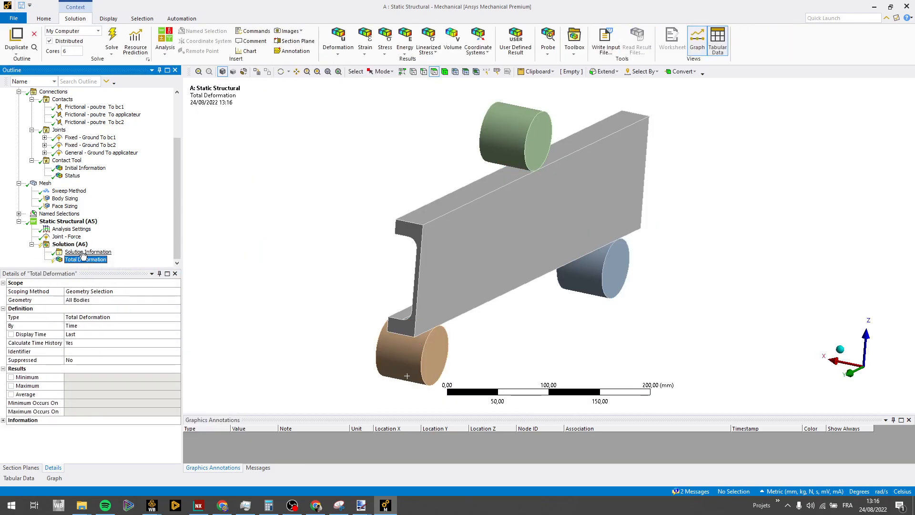
Insert an Equivalent (von-Mises) stress result in the Solution and evaluate all results
{"action": "right_click", "coordinate": [70, 244]}
{"action": "mouse_move", "coordinate": [98, 251]}
{"action": "mouse_move", "coordinate": [200, 273]}
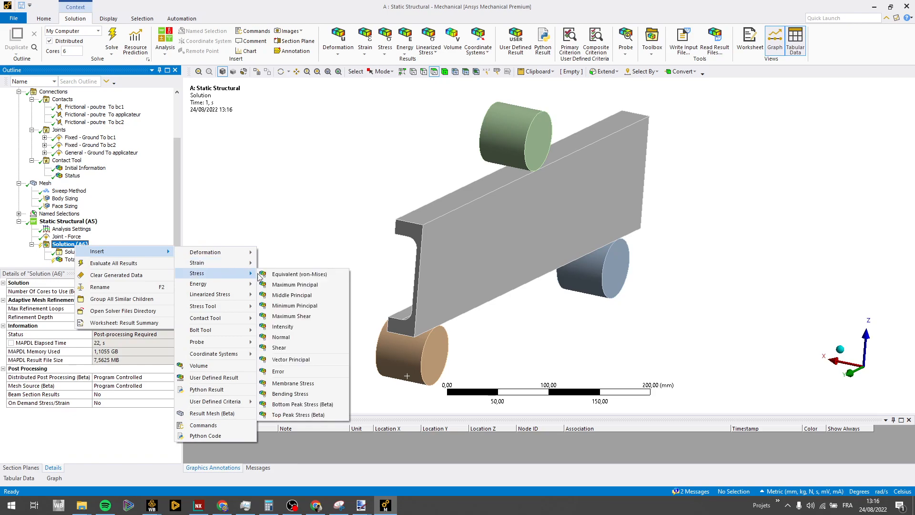
{"action": "left_click", "coordinate": [285, 274]}
{"action": "right_click", "coordinate": [80, 259]}
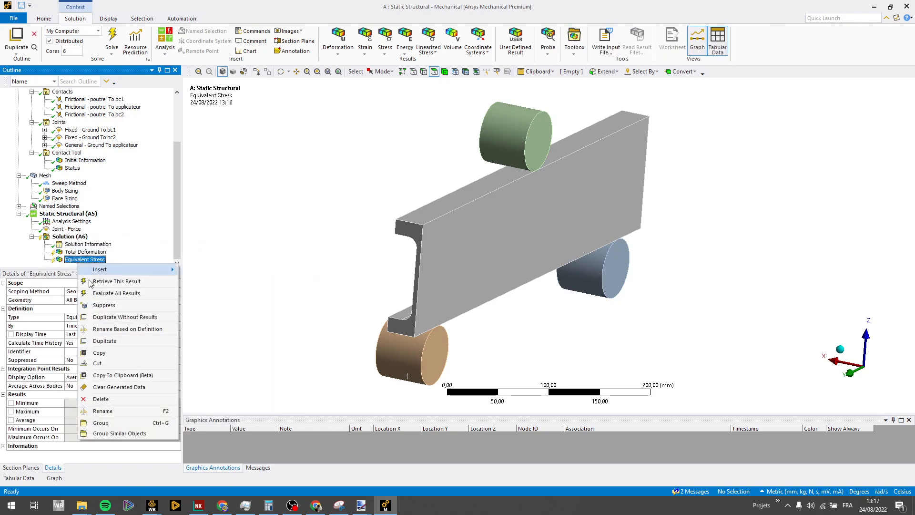
{"action": "left_click", "coordinate": [118, 289]}
Examine the equivalent stress and total deformation contours on both sides of the beam, including views along the X axis
{"action": "middle_click_drag", "start_coordinate": [394, 259], "coordinate": [541, 251]}
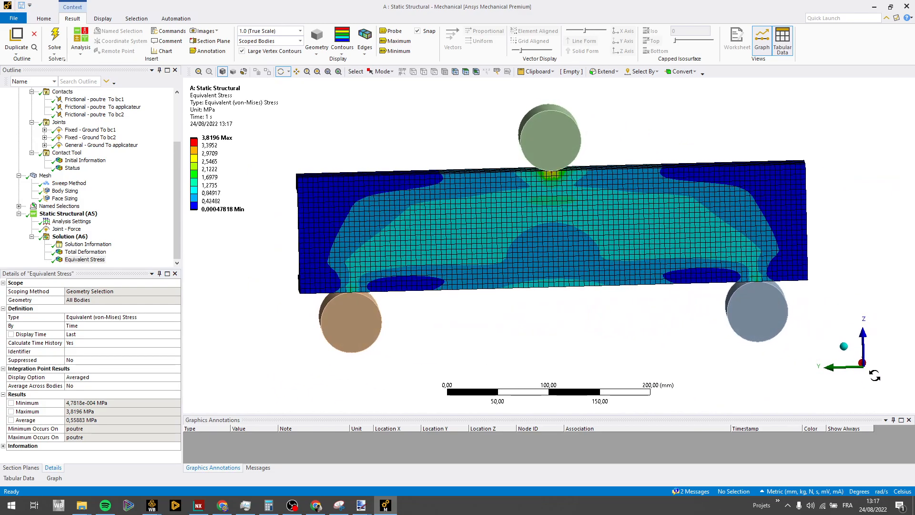
{"action": "left_click", "coordinate": [862, 363]}
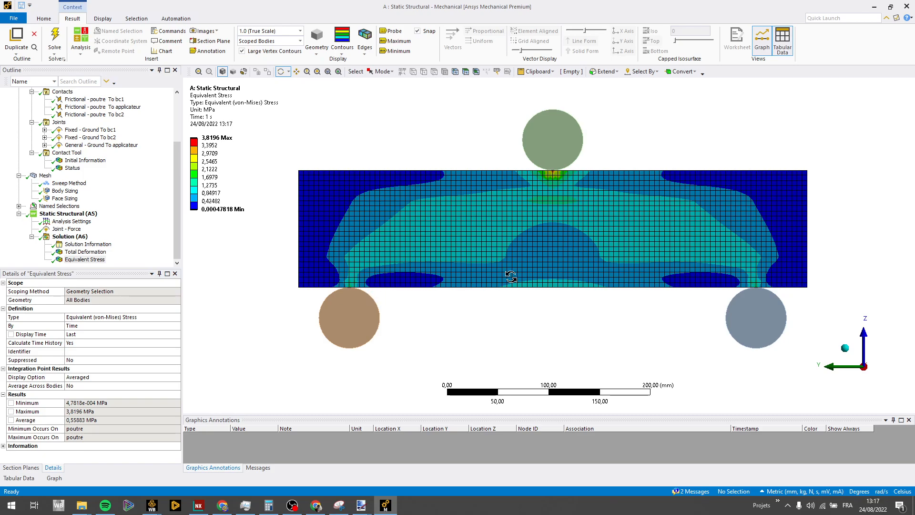
{"action": "left_click_drag", "start_coordinate": [538, 251], "coordinate": [544, 269]}
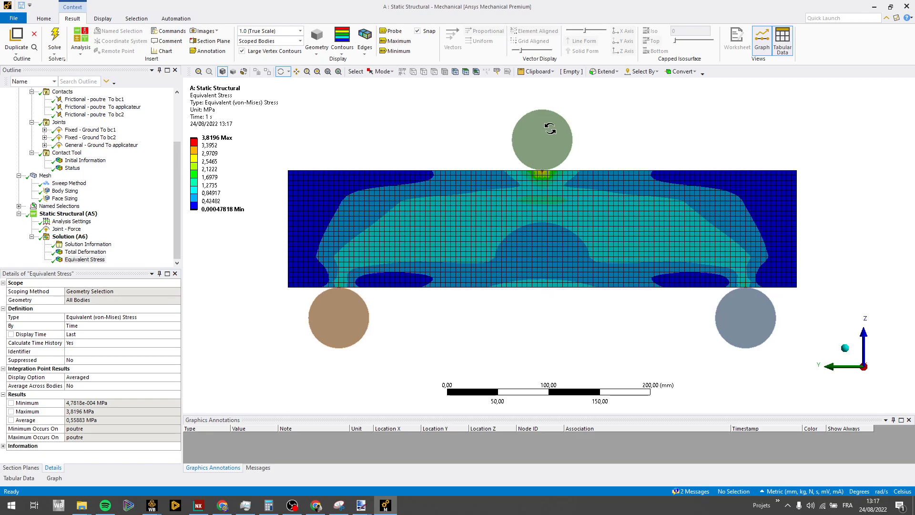
{"action": "left_click_drag", "start_coordinate": [541, 146], "coordinate": [619, 246]}
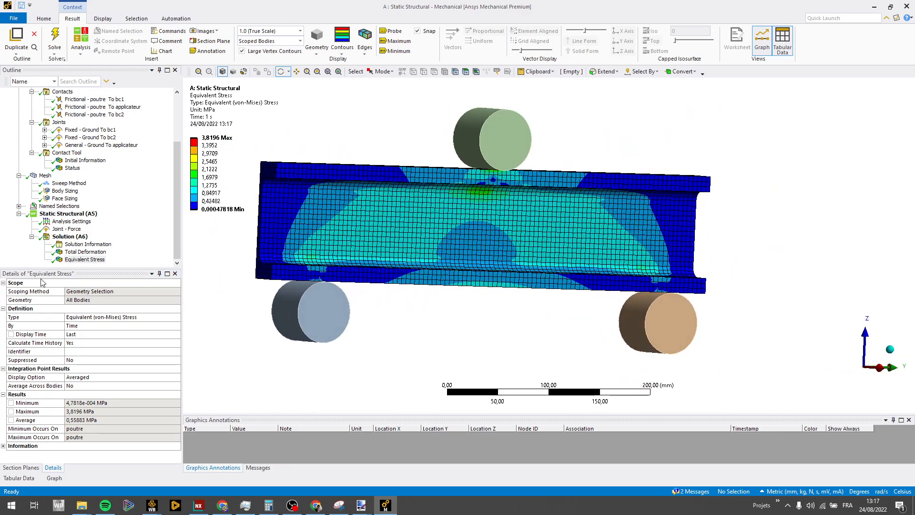
{"action": "left_click", "coordinate": [74, 253]}
{"action": "middle_click_drag", "start_coordinate": [280, 239], "coordinate": [400, 281], "text": "ctrl"}
{"action": "scroll", "coordinate": [592, 212], "scroll_direction": "up", "scroll_amount": 3}
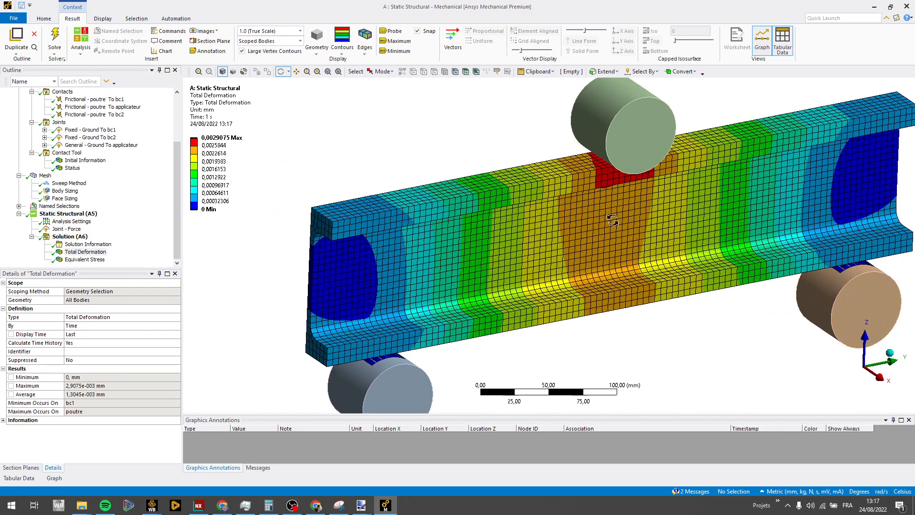
{"action": "left_click", "coordinate": [879, 378]}
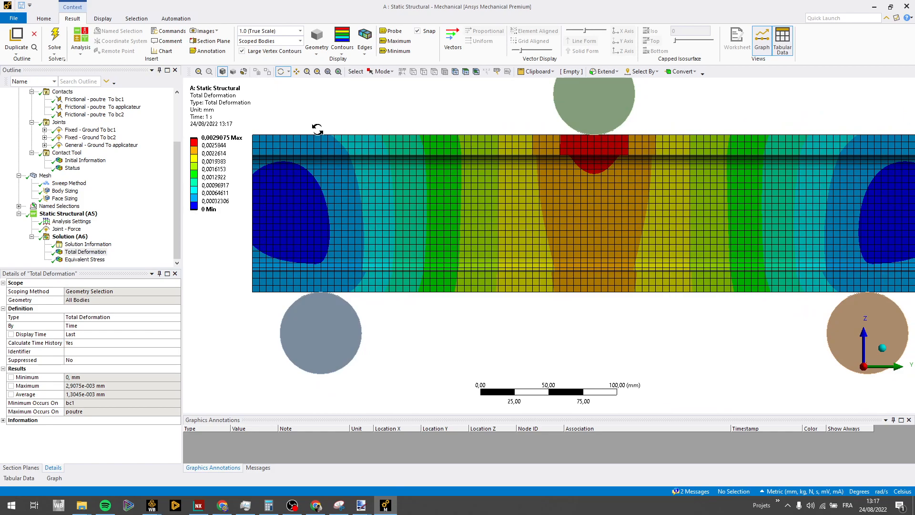
{"action": "left_click", "coordinate": [104, 261]}
{"action": "left_click_drag", "start_coordinate": [532, 230], "coordinate": [561, 246]}
Insert a joint probe in the Solution and assign it to the Fixed - Ground To bc1 joint
{"action": "left_click", "coordinate": [84, 237]}
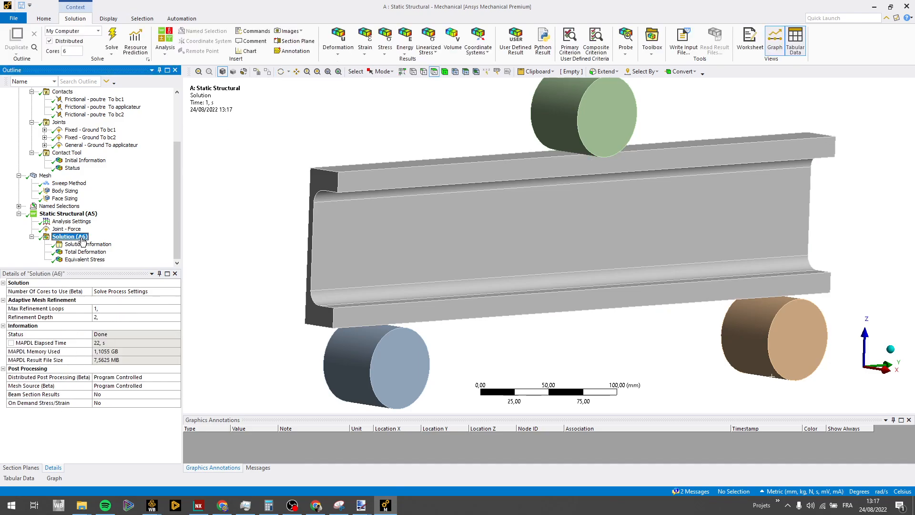
{"action": "right_click", "coordinate": [84, 238]}
{"action": "mouse_move", "coordinate": [101, 243]}
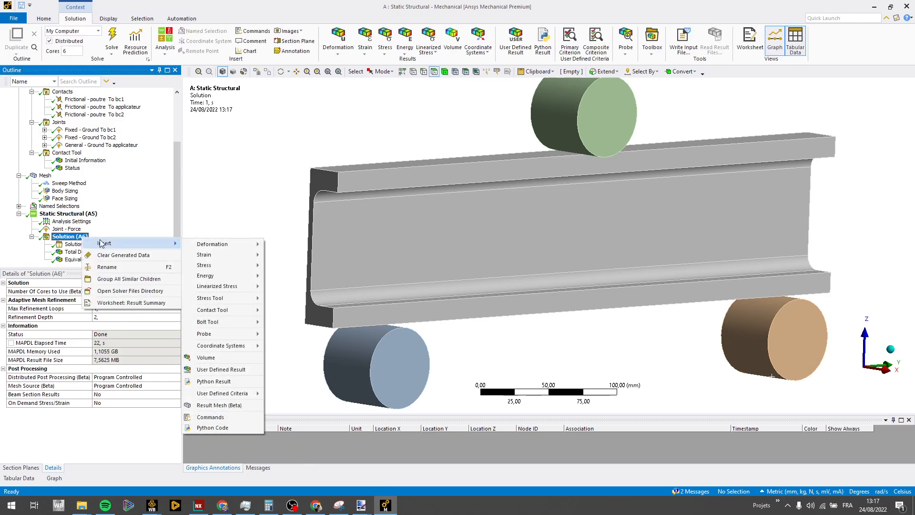
{"action": "mouse_move", "coordinate": [235, 333]}
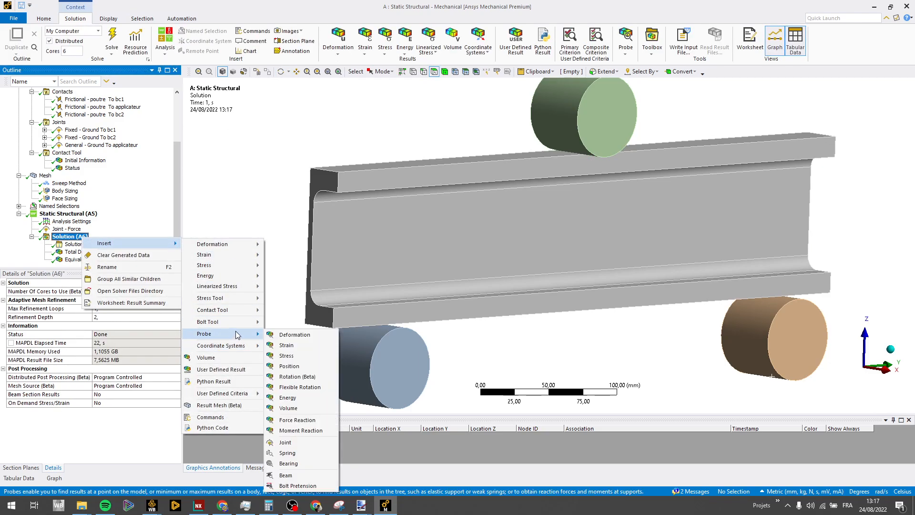
{"action": "left_click", "coordinate": [283, 442]}
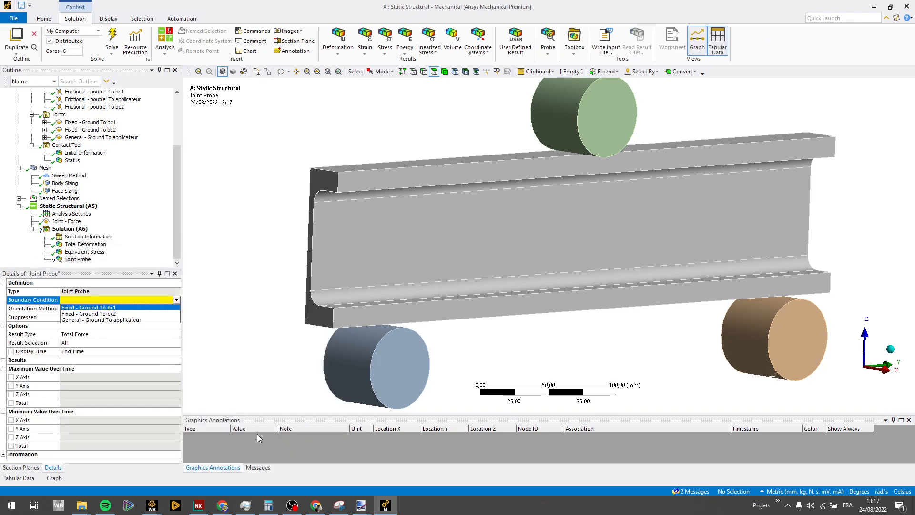
Duplicate the joint probe, assign the copy to the Fixed - Ground To bc2 joint and evaluate all results
{"action": "right_click", "coordinate": [88, 261]}
{"action": "left_click", "coordinate": [114, 338]}
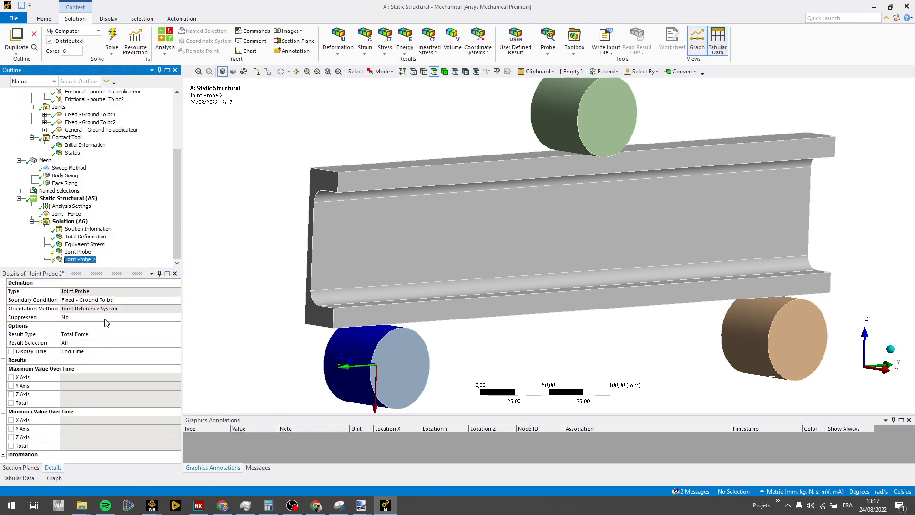
{"action": "double_click", "coordinate": [102, 301]}
{"action": "right_click", "coordinate": [83, 259]}
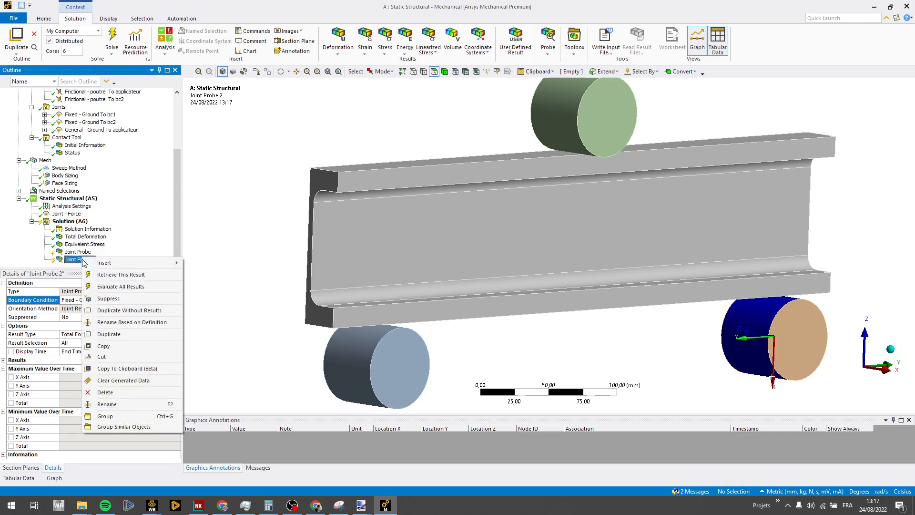
{"action": "left_click", "coordinate": [102, 287]}
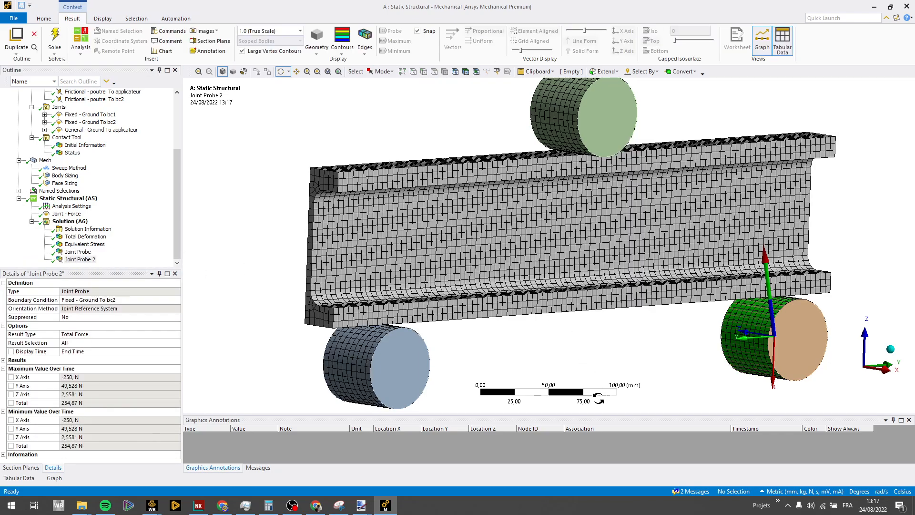
Reset the workspace layout to its default arrangement
{"action": "left_click_drag", "start_coordinate": [599, 419], "coordinate": [597, 393]}
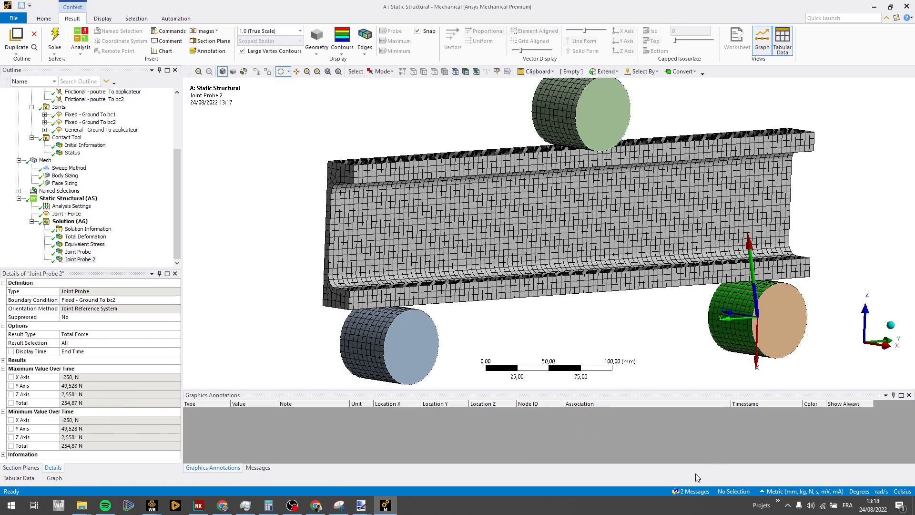
{"action": "left_click", "coordinate": [103, 18]}
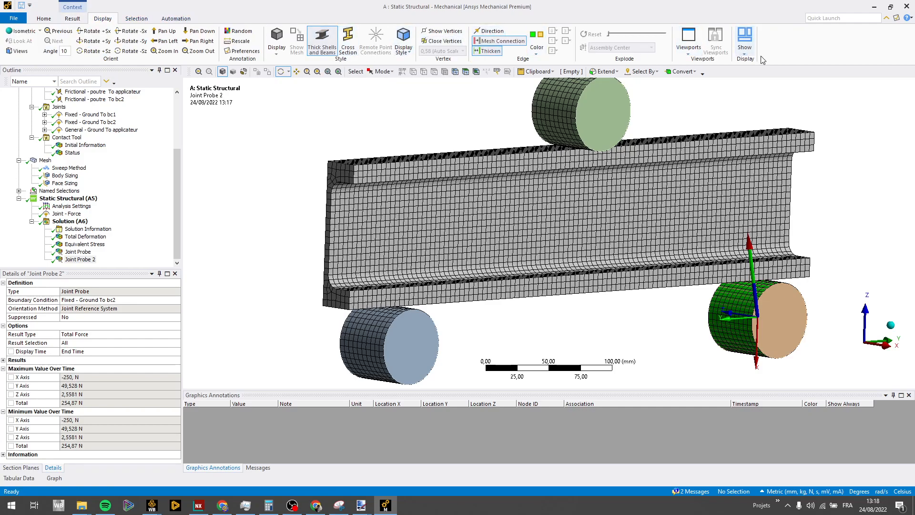
{"action": "left_click", "coordinate": [56, 19]}
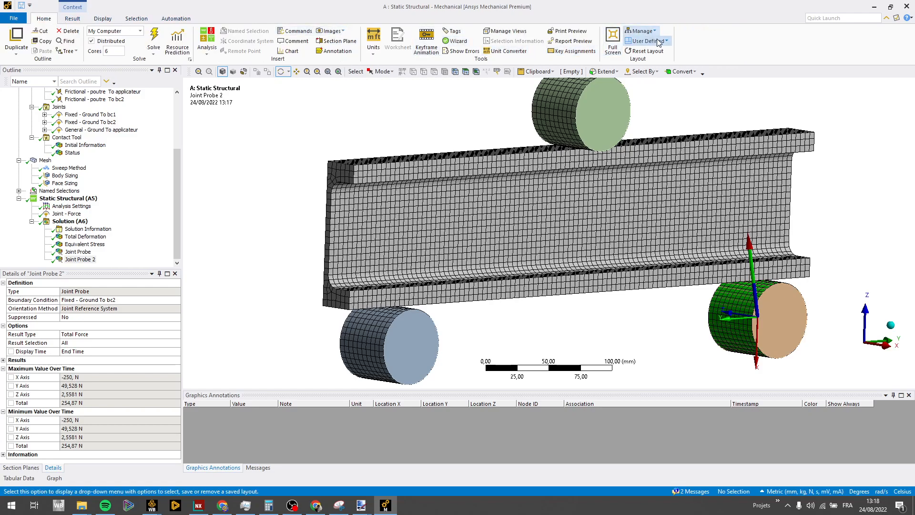
{"action": "left_click", "coordinate": [645, 51]}
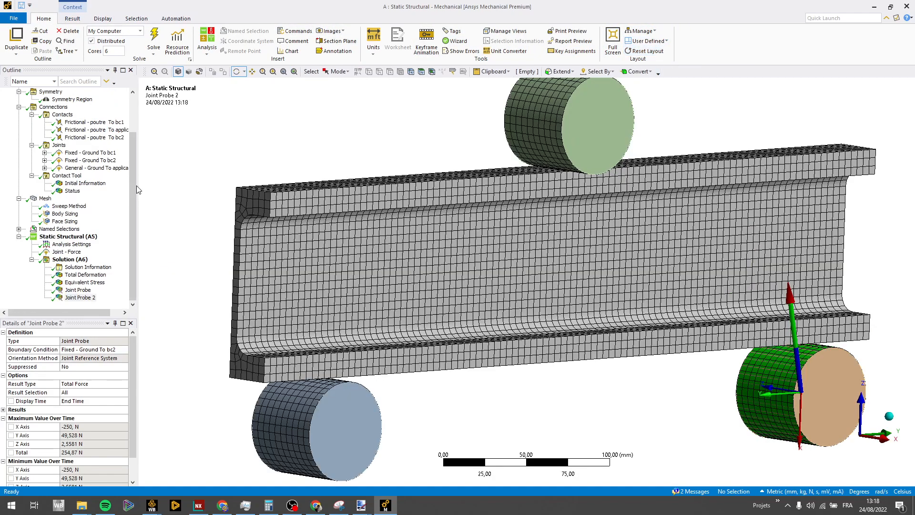
Compare the tabulated reaction forces of the two joint probes, viewing the beam along the X axis
{"action": "left_click", "coordinate": [74, 297]}
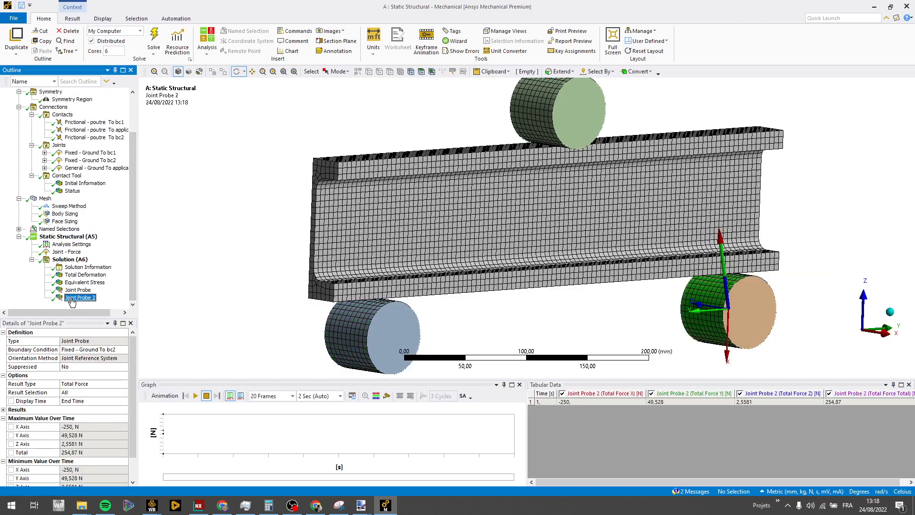
{"action": "left_click", "coordinate": [662, 424]}
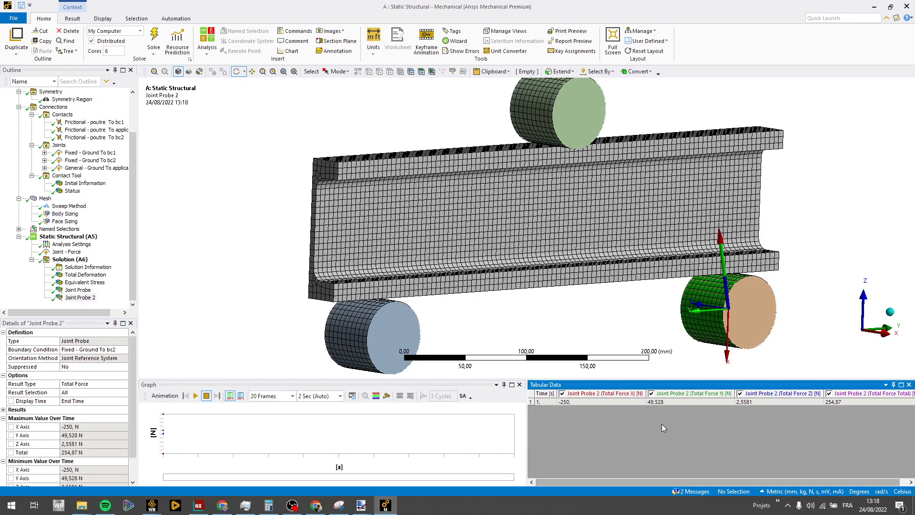
{"action": "left_click", "coordinate": [619, 402]}
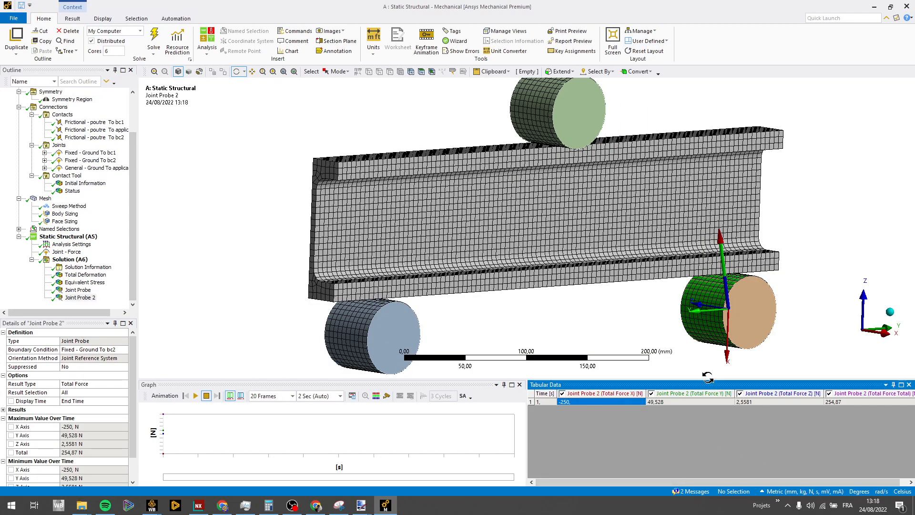
{"action": "left_click", "coordinate": [895, 334]}
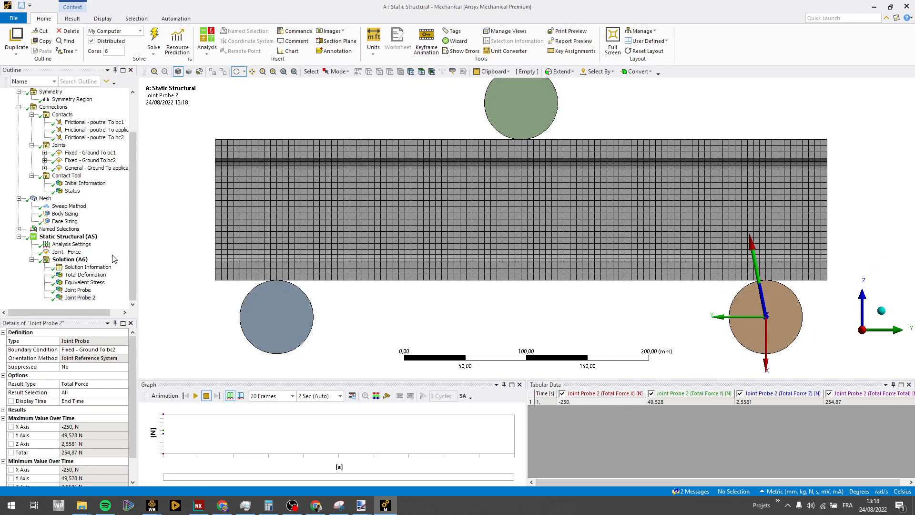
{"action": "left_click", "coordinate": [84, 290]}
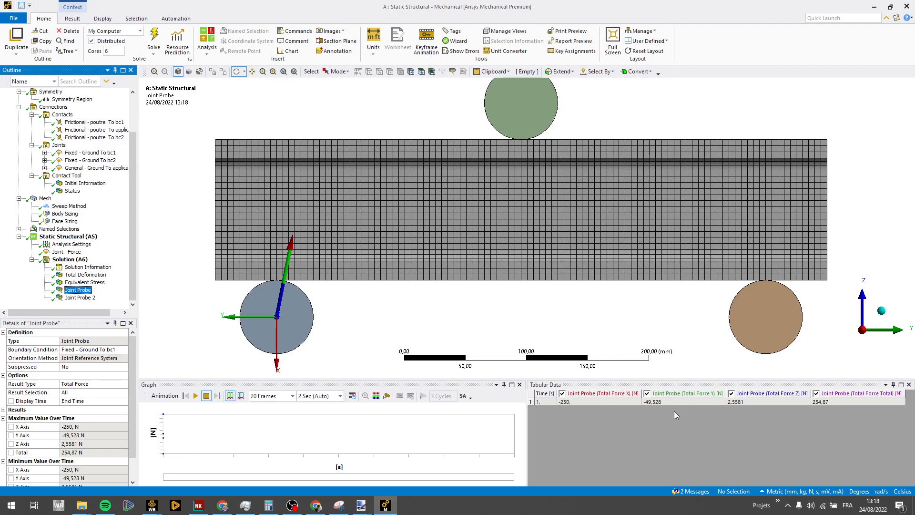
Configure Symmetry's Graphical Expansion 1 with 2 repeats and ΔX 1e-6 mm, toggle its method to mirror the half model, and show the expanded mesh
{"action": "scroll", "coordinate": [64, 224], "scroll_direction": "up", "scroll_amount": 2}
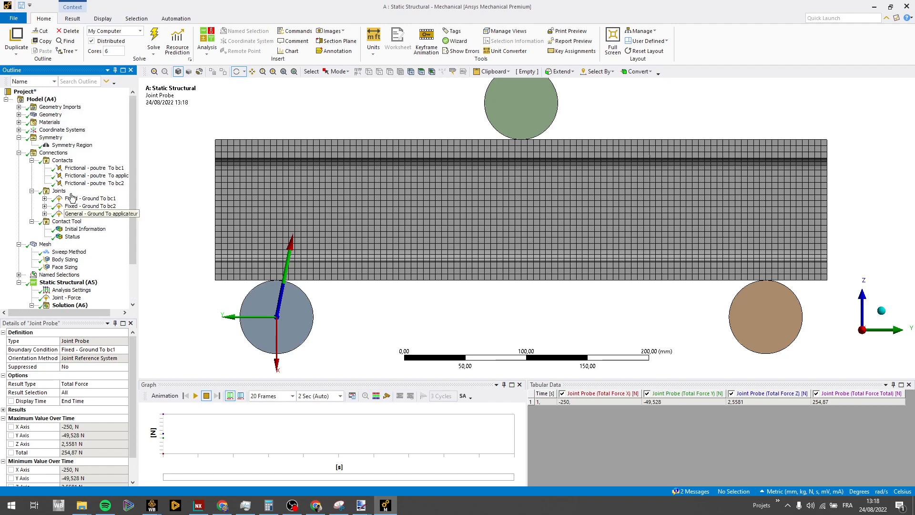
{"action": "left_click", "coordinate": [54, 138]}
{"action": "middle_click_drag", "start_coordinate": [455, 258], "coordinate": [596, 239]}
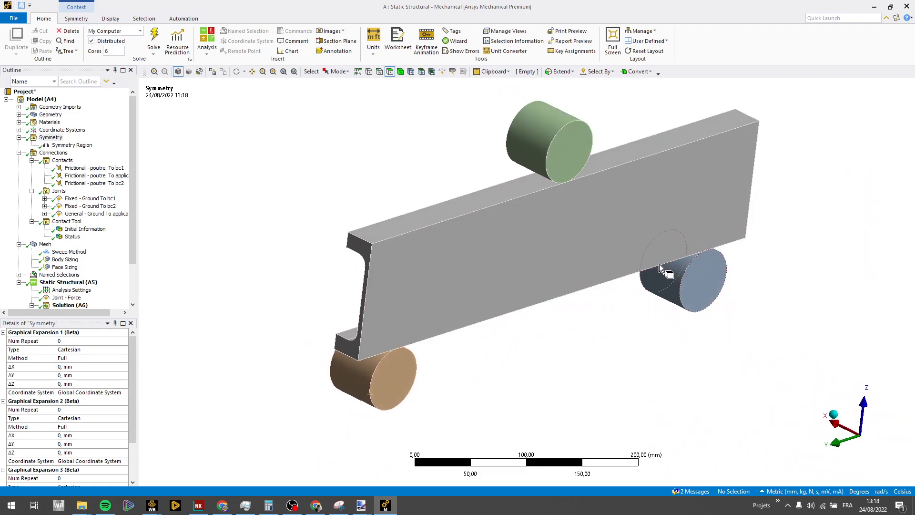
{"action": "left_click", "coordinate": [38, 141]}
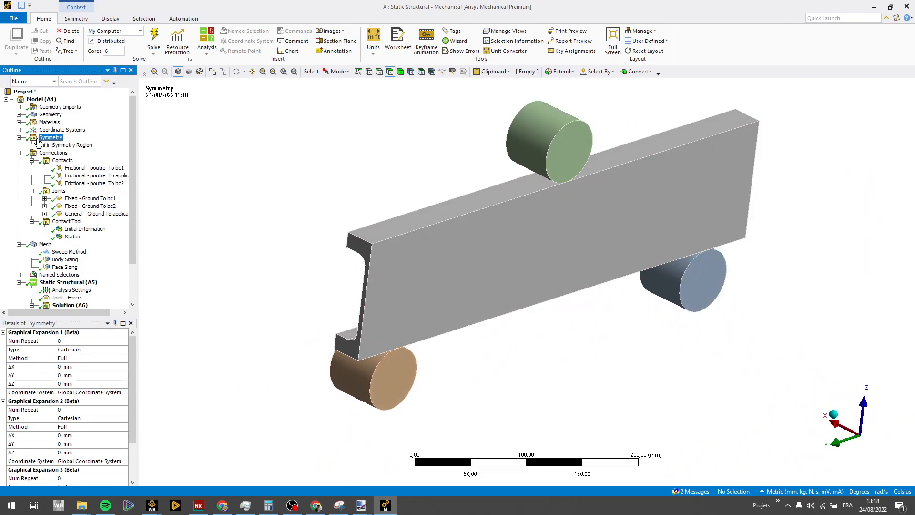
{"action": "left_click", "coordinate": [89, 367]}
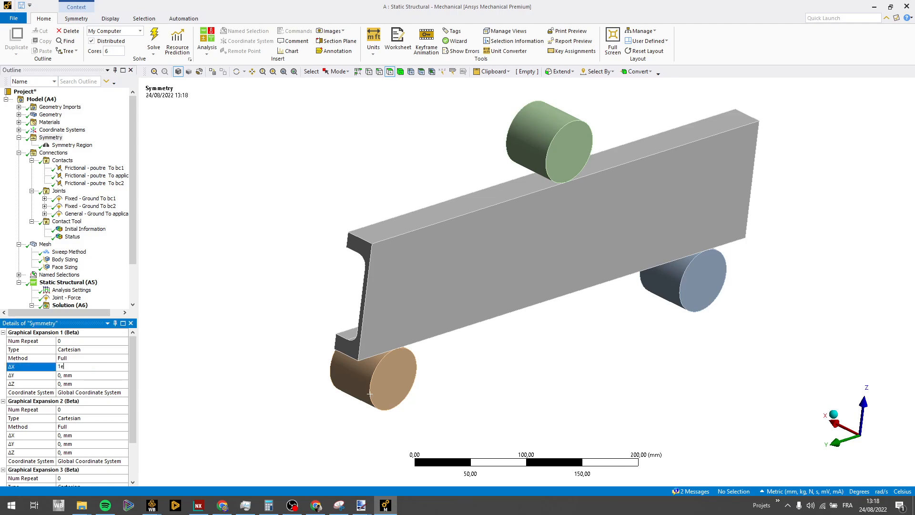
{"action": "left_click", "coordinate": [76, 341]}
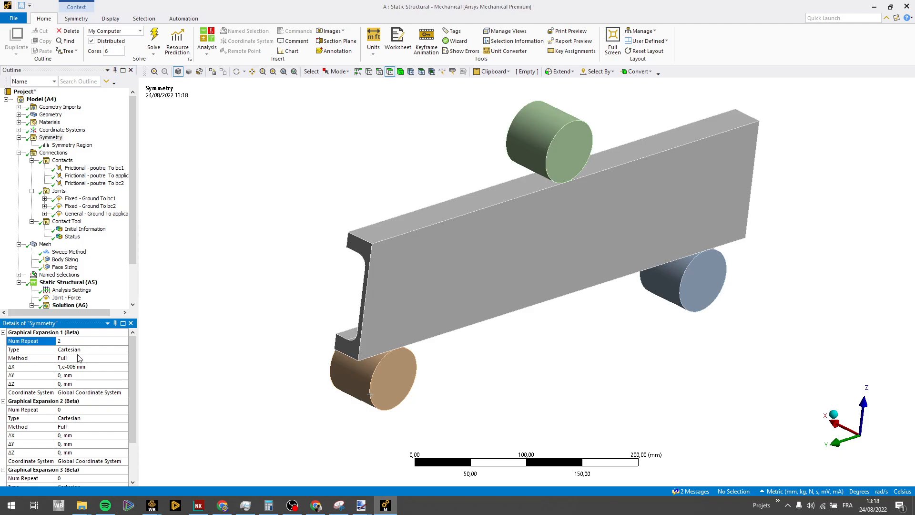
{"action": "double_click", "coordinate": [80, 359]}
{"action": "left_click", "coordinate": [45, 244]}
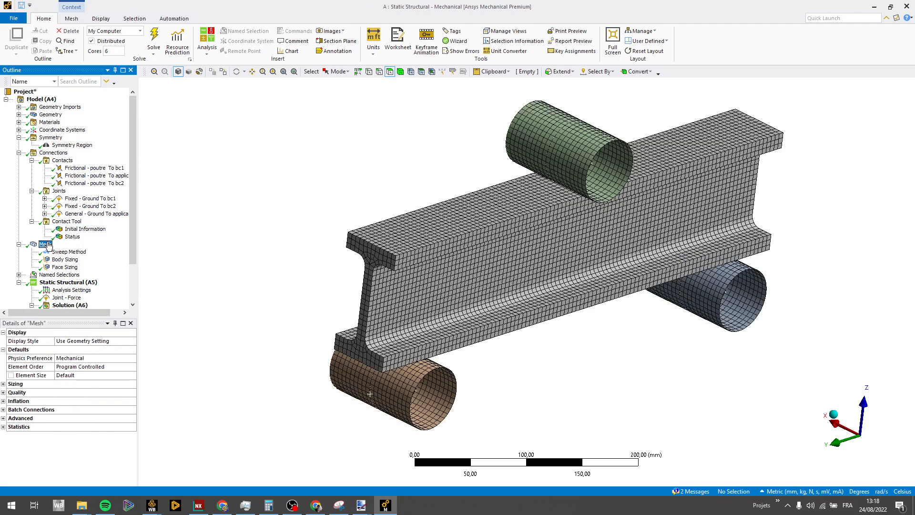
{"action": "mouse_move", "coordinate": [368, 248]}
{"action": "middle_mouse_down"}
{"action": "mouse_move", "coordinate": [402, 215]}
{"action": "mouse_move", "coordinate": [367, 247]}
{"action": "mouse_move", "coordinate": [352, 244]}
{"action": "middle_mouse_up"}
Examine the Equivalent Stress distribution on the mirrored beam from several angles, including the contact zone under the loading cylinder
{"action": "scroll", "coordinate": [80, 276], "scroll_direction": "down", "scroll_amount": 2}
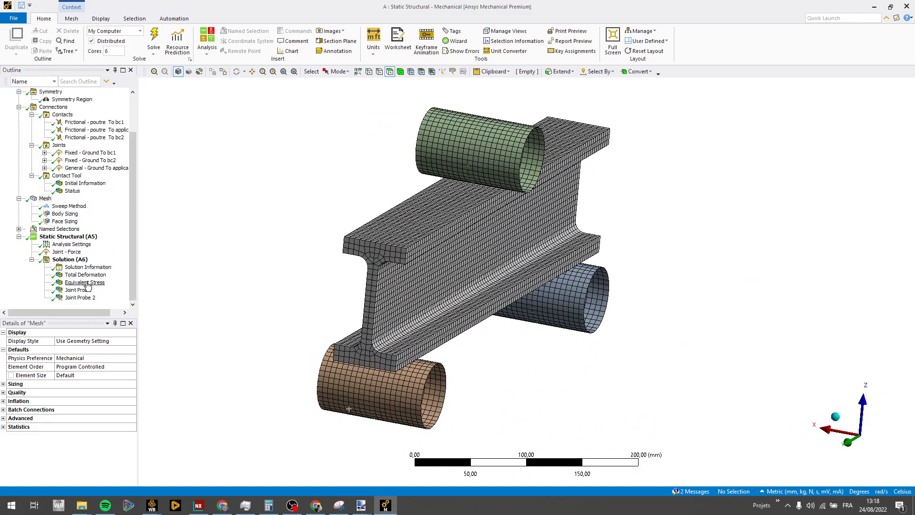
{"action": "left_click", "coordinate": [85, 282]}
{"action": "left_click_drag", "start_coordinate": [510, 246], "coordinate": [397, 223]}
{"action": "middle_click_drag", "start_coordinate": [686, 255], "coordinate": [583, 254], "text": "ctrl"}
{"action": "scroll", "coordinate": [496, 253], "scroll_direction": "up", "scroll_amount": 4}
{"action": "scroll", "coordinate": [500, 256], "scroll_direction": "down", "scroll_amount": 3}
{"action": "middle_click_drag", "start_coordinate": [494, 255], "coordinate": [664, 184]}
{"action": "middle_click_drag", "start_coordinate": [665, 183], "coordinate": [658, 215], "text": "ctrl"}
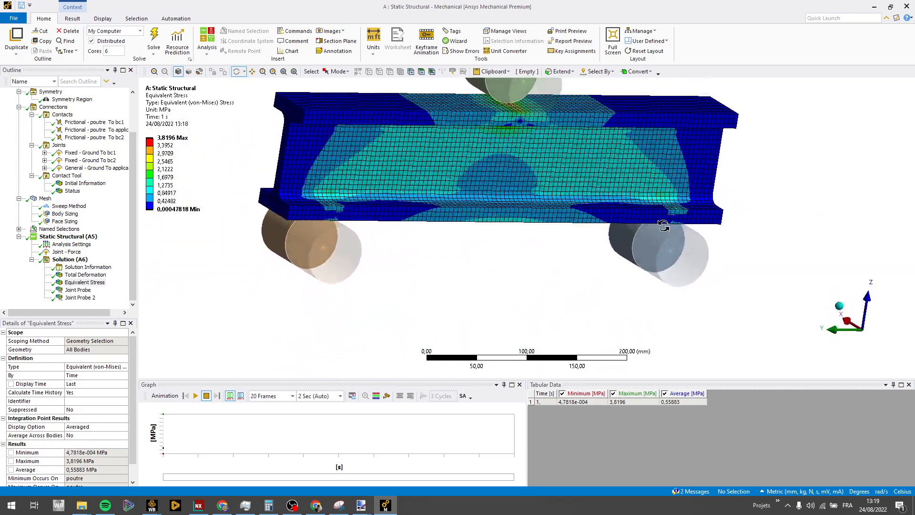
{"action": "middle_click_drag", "start_coordinate": [623, 272], "coordinate": [667, 234]}
{"action": "mouse_move", "coordinate": [615, 247]}
{"action": "middle_mouse_down"}
{"action": "mouse_move", "coordinate": [675, 213]}
{"action": "mouse_move", "coordinate": [657, 257]}
{"action": "mouse_move", "coordinate": [607, 259]}
{"action": "mouse_move", "coordinate": [593, 225]}
{"action": "mouse_move", "coordinate": [592, 259]}
{"action": "mouse_move", "coordinate": [701, 229]}
{"action": "mouse_move", "coordinate": [538, 250]}
{"action": "mouse_move", "coordinate": [537, 319]}
{"action": "mouse_move", "coordinate": [605, 242]}
{"action": "mouse_move", "coordinate": [742, 235]}
{"action": "mouse_move", "coordinate": [592, 241]}
{"action": "mouse_move", "coordinate": [578, 253]}
{"action": "mouse_move", "coordinate": [629, 242]}
{"action": "middle_mouse_up"}
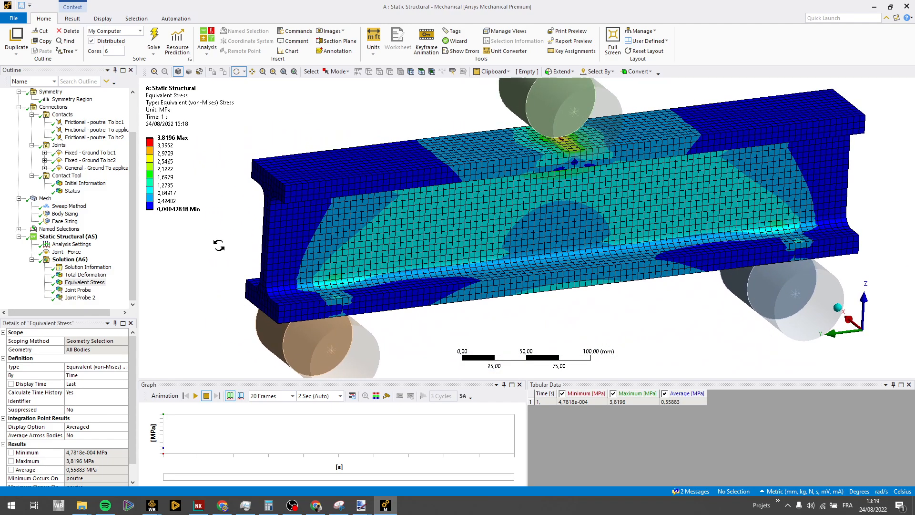
{"action": "scroll", "coordinate": [245, 235], "scroll_direction": "down", "scroll_amount": 1}
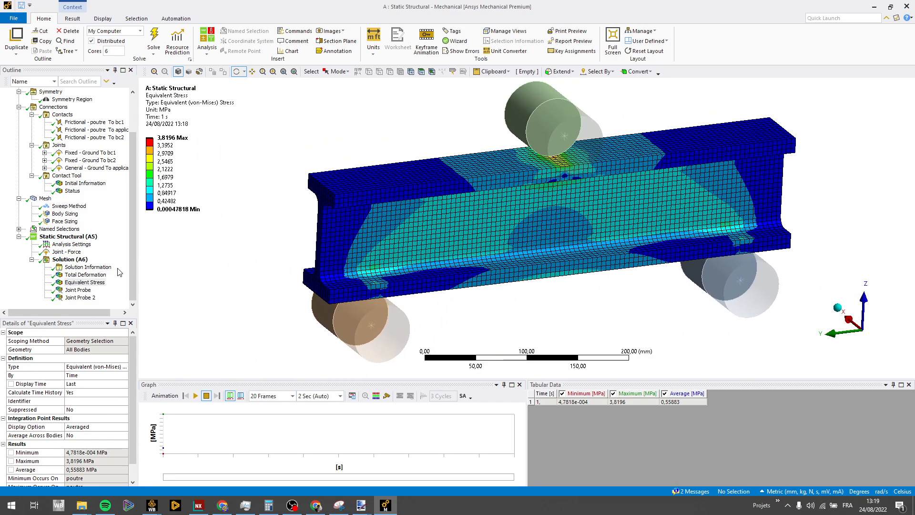
Return to the Solution overview and view the beam and its three cylinders along the X axis
{"action": "left_click", "coordinate": [82, 260]}
{"action": "left_click", "coordinate": [854, 322]}
{"action": "middle_click_drag", "start_coordinate": [612, 248], "coordinate": [811, 329]}
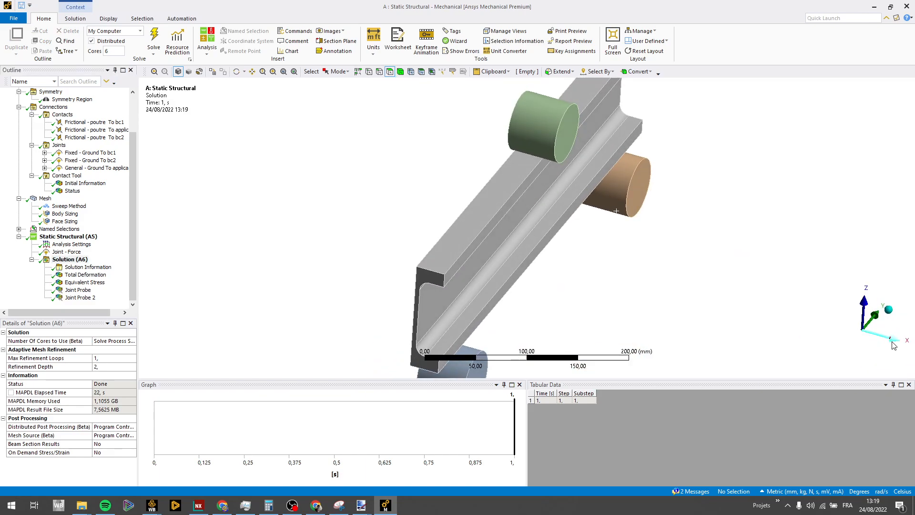
{"action": "left_click", "coordinate": [892, 341]}
{"action": "scroll", "coordinate": [657, 253], "scroll_direction": "up", "scroll_amount": 3}
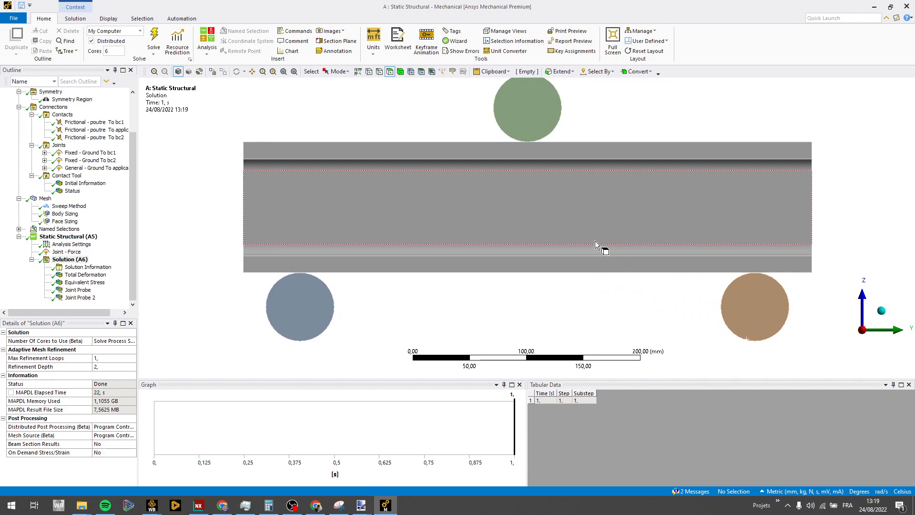
{"action": "scroll", "coordinate": [572, 235], "scroll_direction": "down", "scroll_amount": 2}
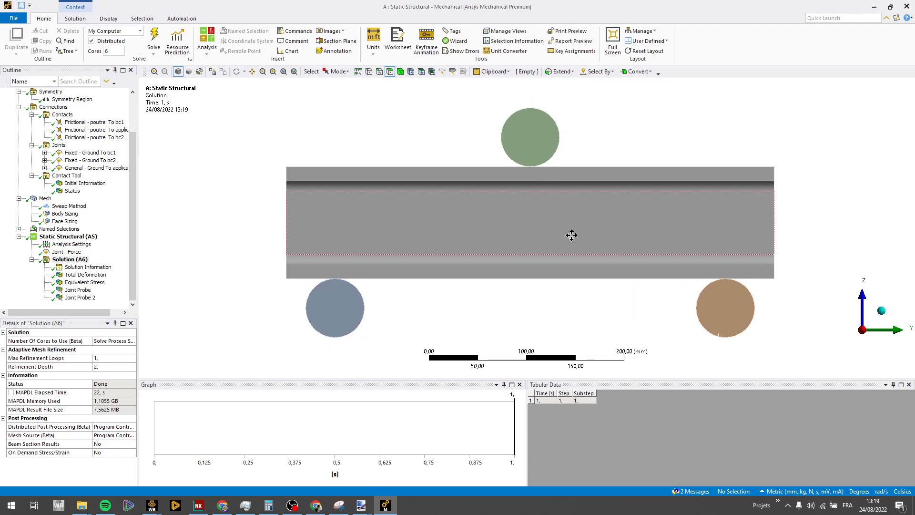